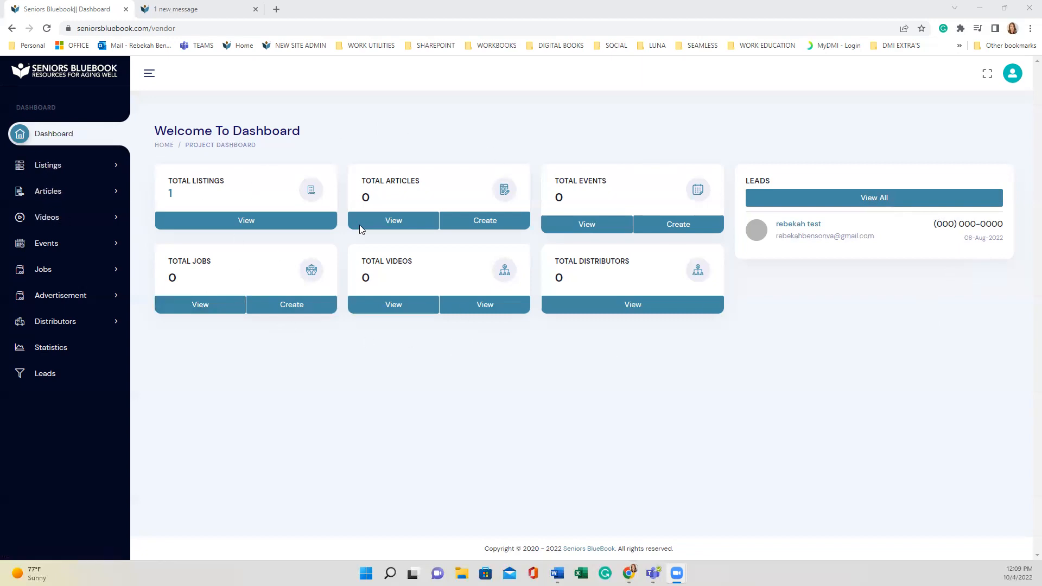
# Go to All Listings from the sidebar's Listings menu to find the single inactive test listing
pyautogui.click(46, 168)
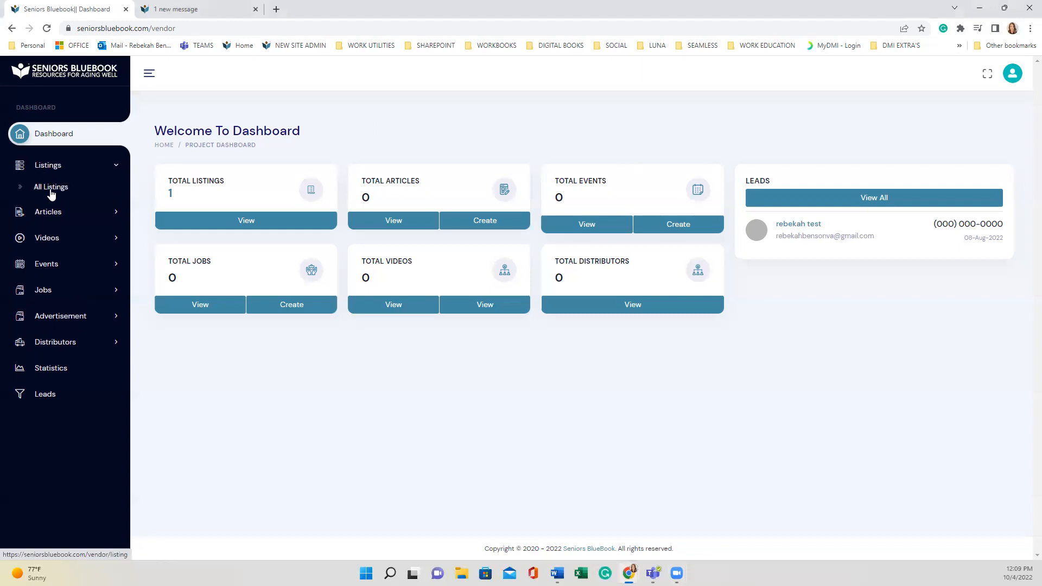
pyautogui.click(50, 211)
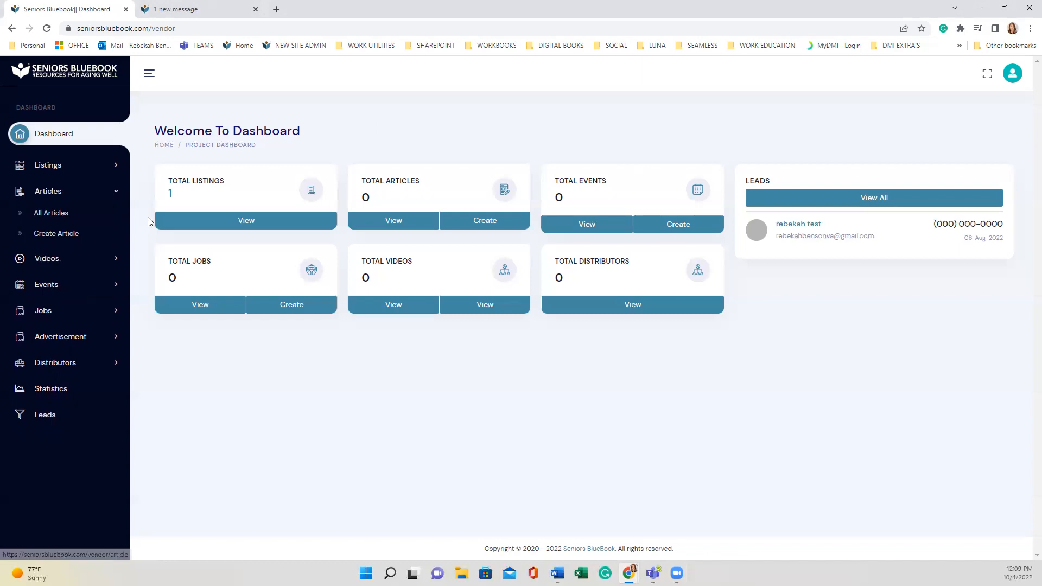
pyautogui.click(43, 166)
pyautogui.click(48, 187)
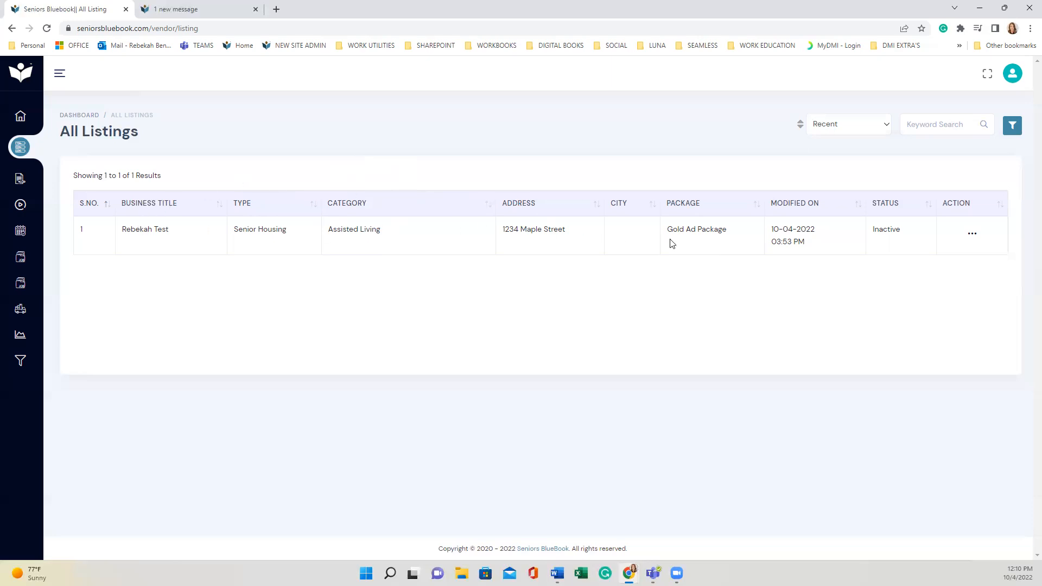
# Check the listing's Gold Ad Package, modified date and Inactive status, then open it for editing
pyautogui.moveTo(724, 227); pyautogui.dragTo(670, 239)
pyautogui.moveTo(831, 246); pyautogui.dragTo(768, 234)
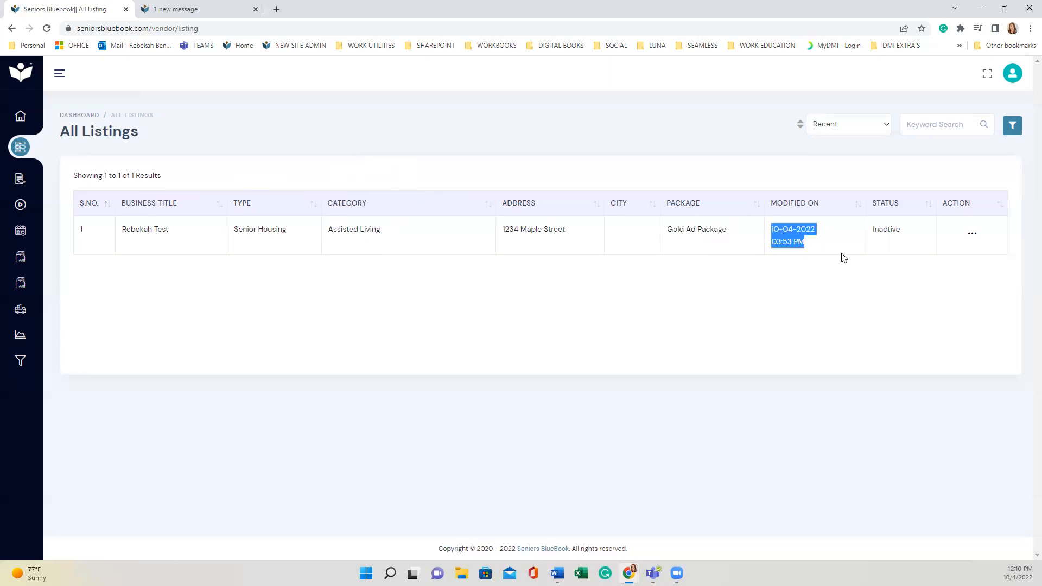
pyautogui.click(907, 231)
pyautogui.moveTo(907, 232); pyautogui.dragTo(869, 239)
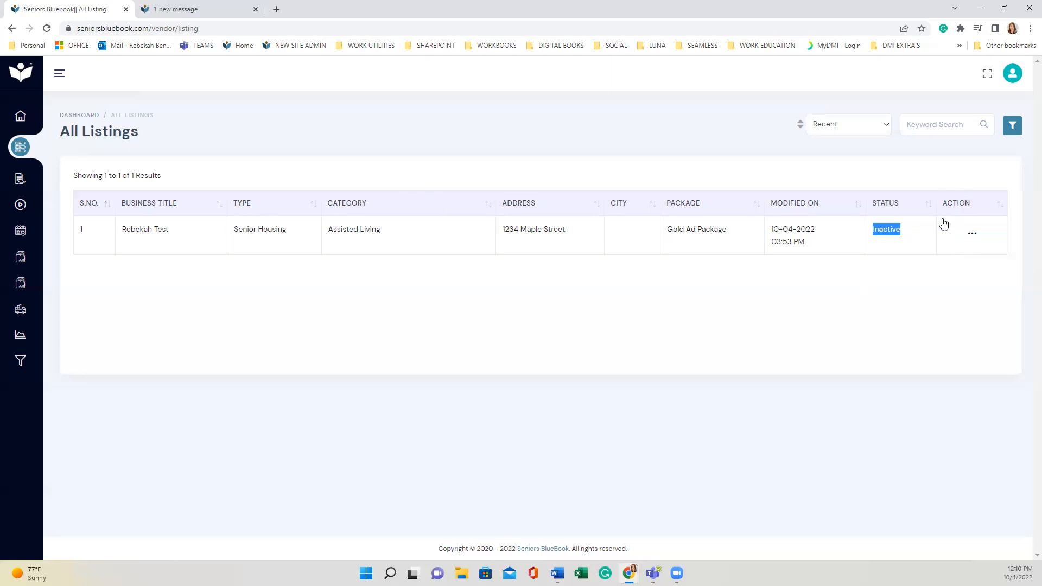
pyautogui.click(974, 236)
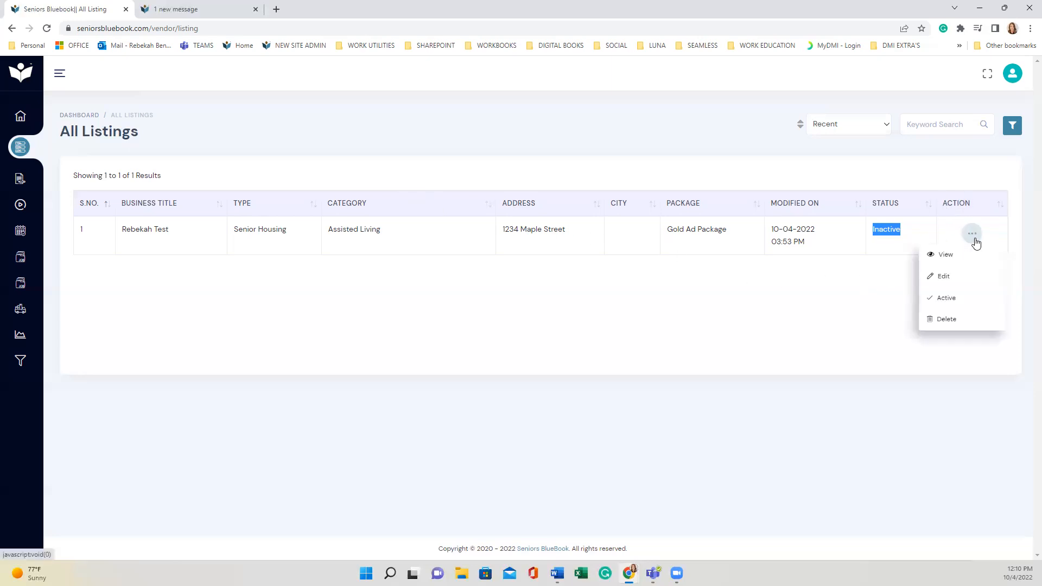
pyautogui.click(969, 279)
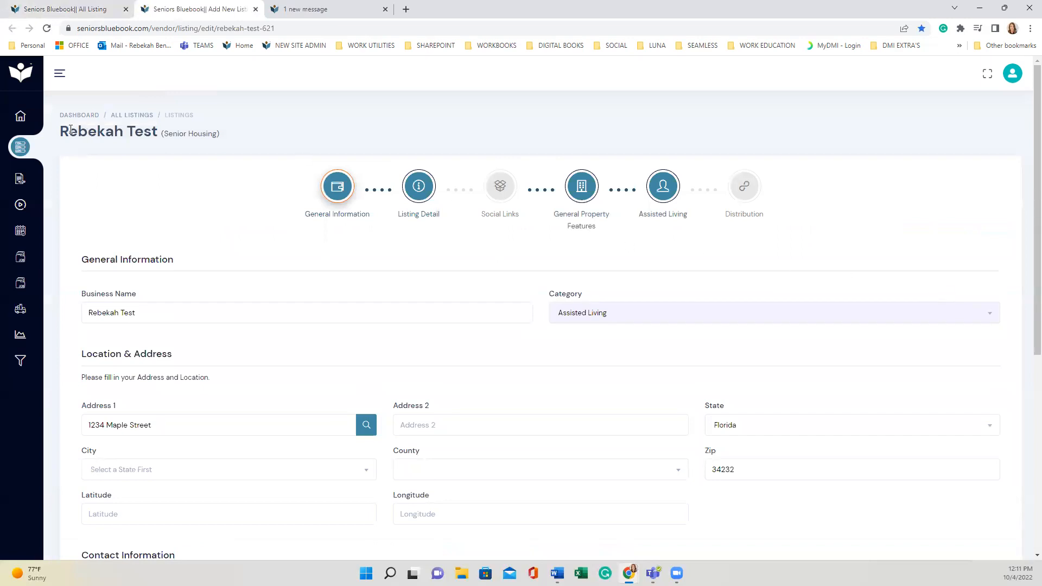
pyautogui.moveTo(63, 131); pyautogui.dragTo(162, 133)
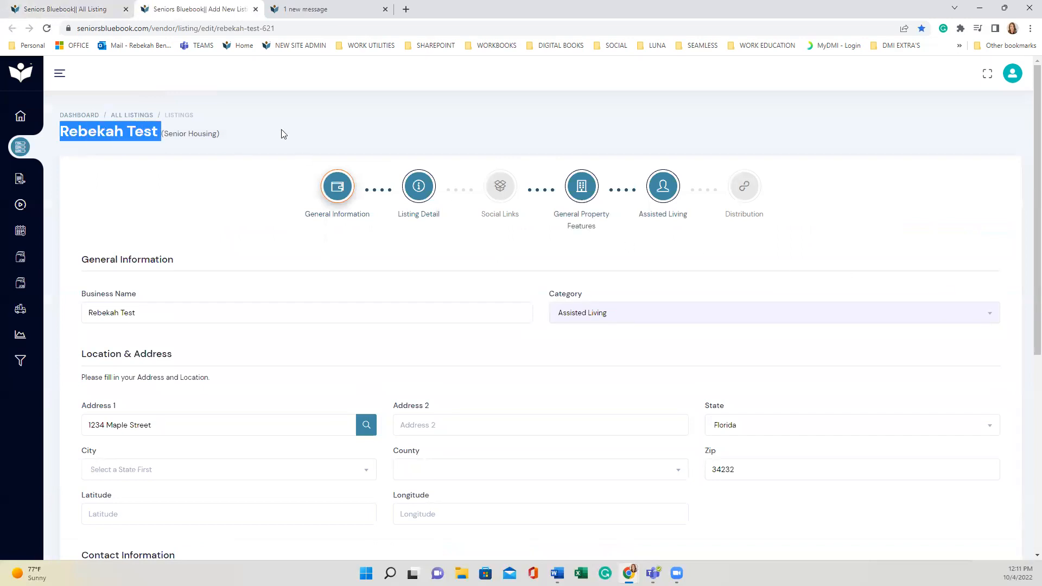
pyautogui.scroll(-2, 282, 138)
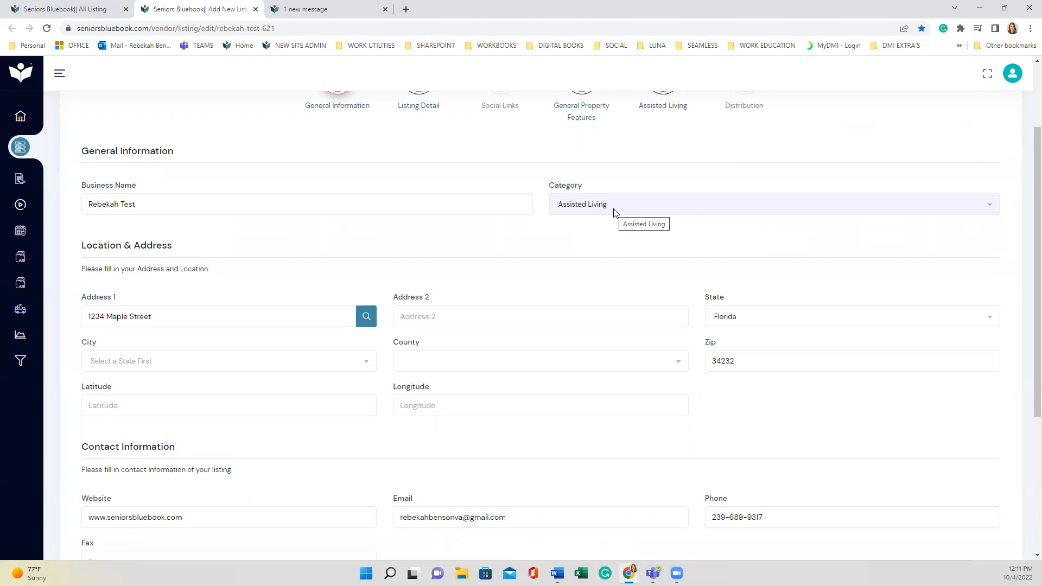
pyautogui.scroll(-2, 235, 282)
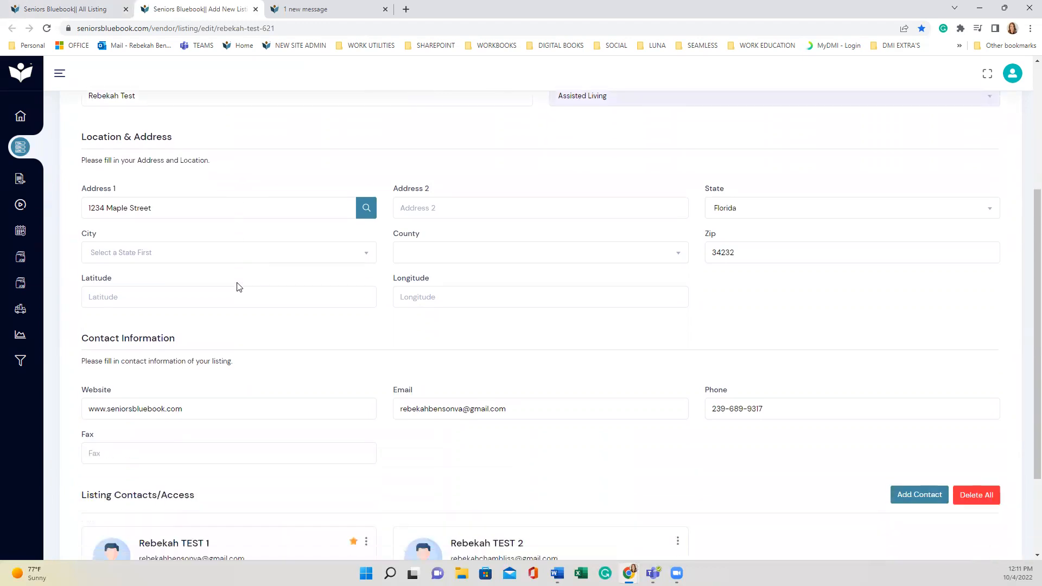
pyautogui.scroll(-1, 303, 259)
pyautogui.scroll(1, 304, 260)
pyautogui.scroll(-2, 673, 266)
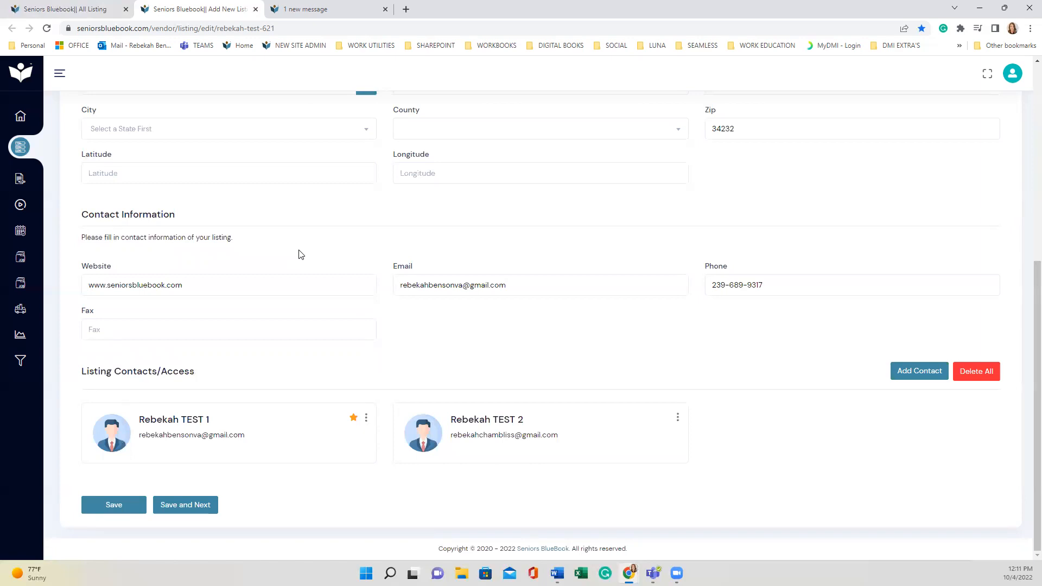
pyautogui.moveTo(524, 286); pyautogui.dragTo(394, 293)
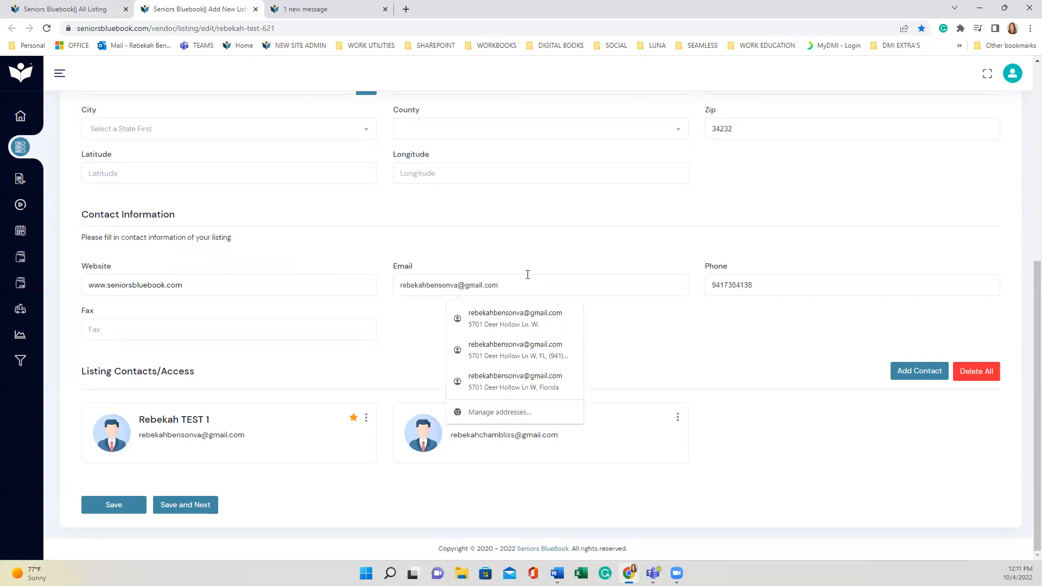
pyautogui.click(407, 333)
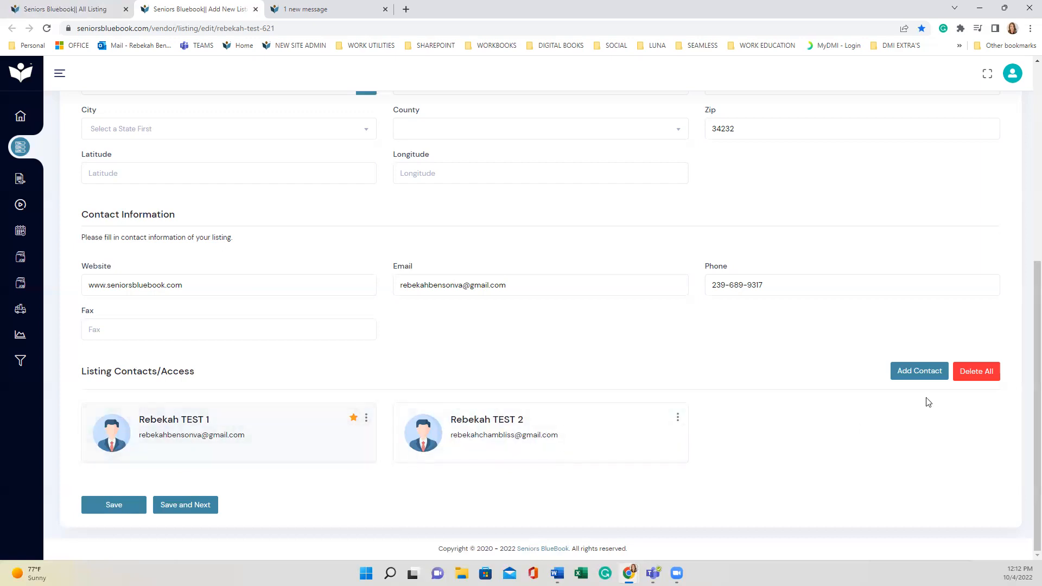
# Open the Add Contact form, try its name and title fields, and close it without saving
pyautogui.click(921, 379)
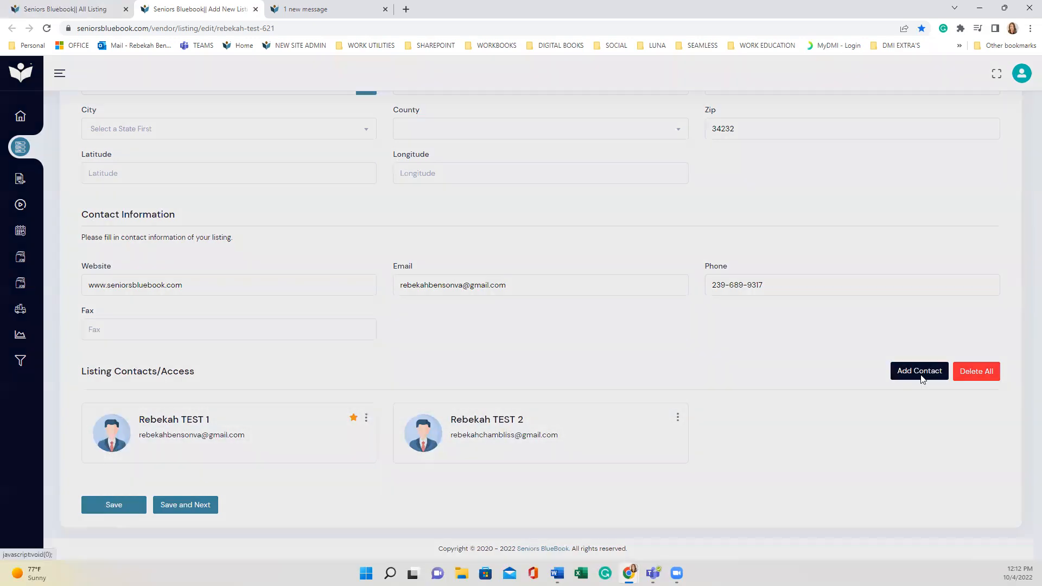
pyautogui.click(426, 253)
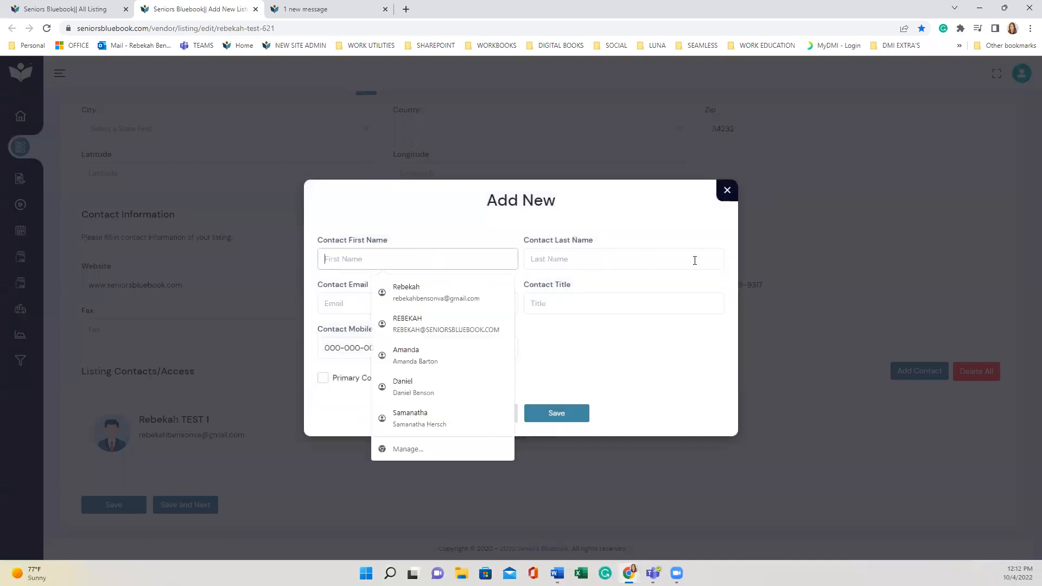
pyautogui.click(598, 301)
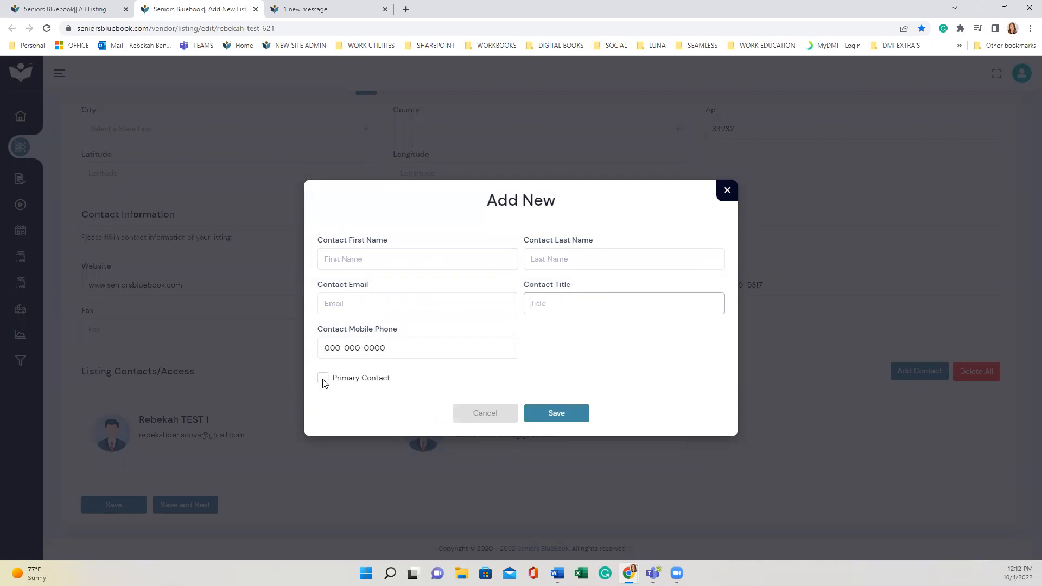
pyautogui.click(727, 191)
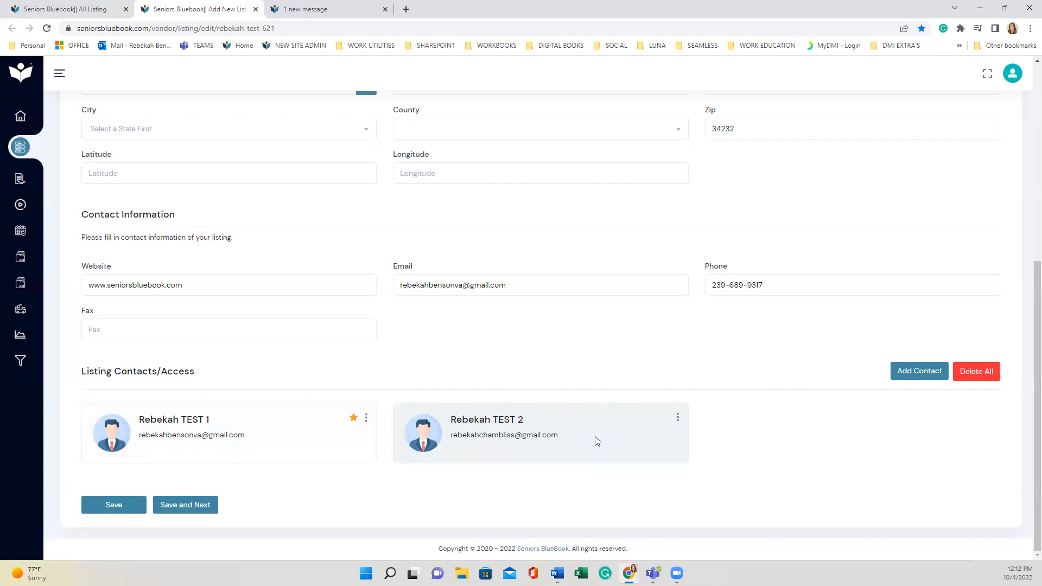
# Save General Information and advance to the Listing Detail step
pyautogui.scroll(6, 434, 365)
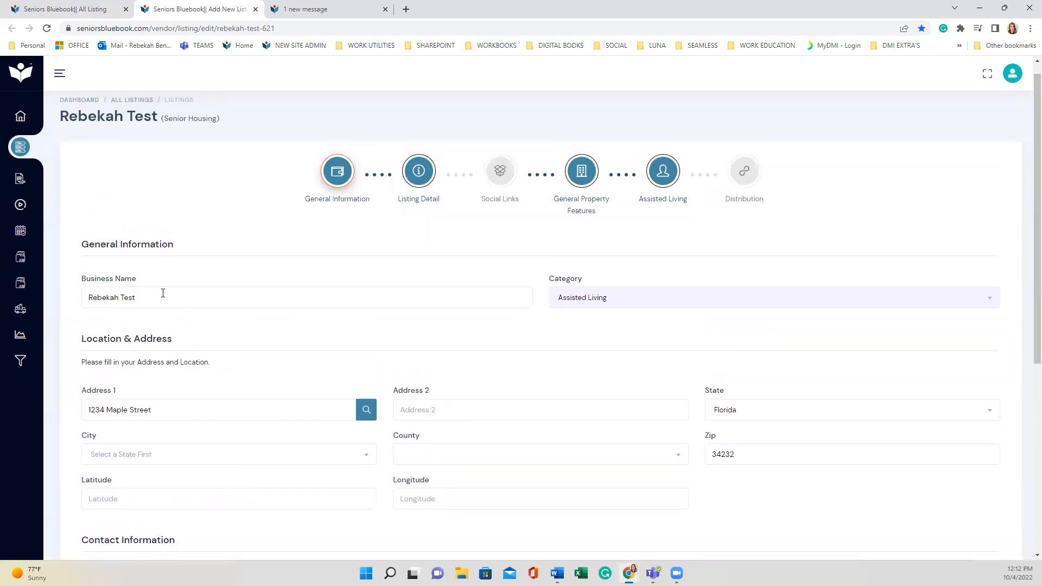
pyautogui.scroll(-6, 214, 288)
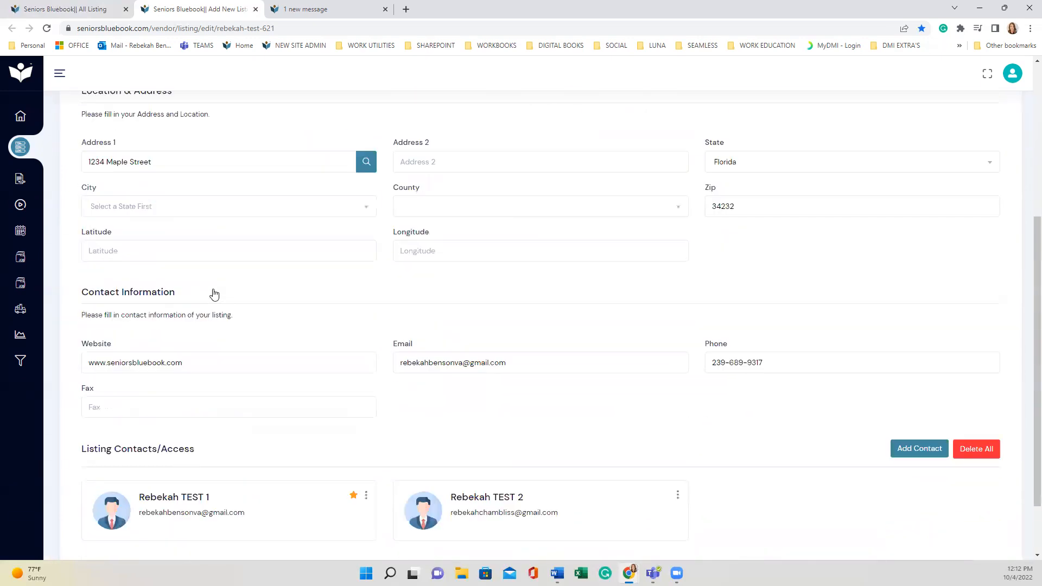
pyautogui.click(208, 499)
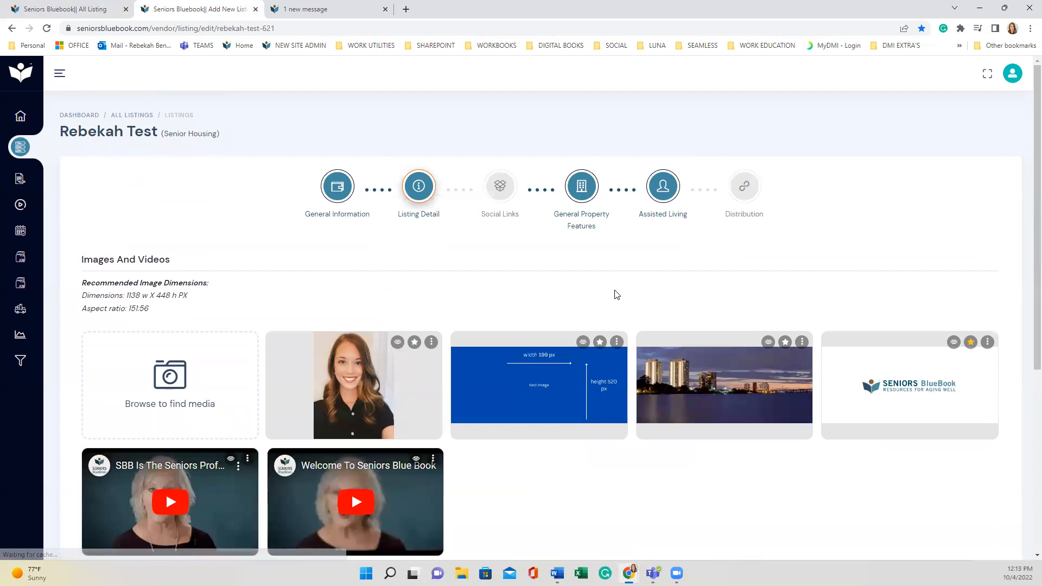
# Enlarge the General Company Description editor slightly and place the cursor in the empty Keywords field
pyautogui.scroll(-2, 614, 290)
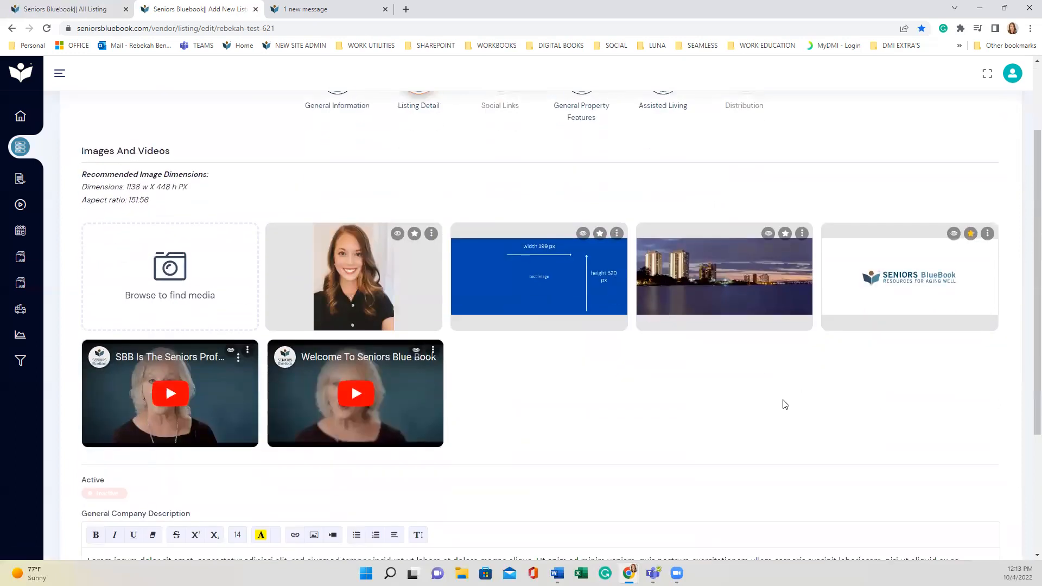
pyautogui.scroll(-2, 790, 404)
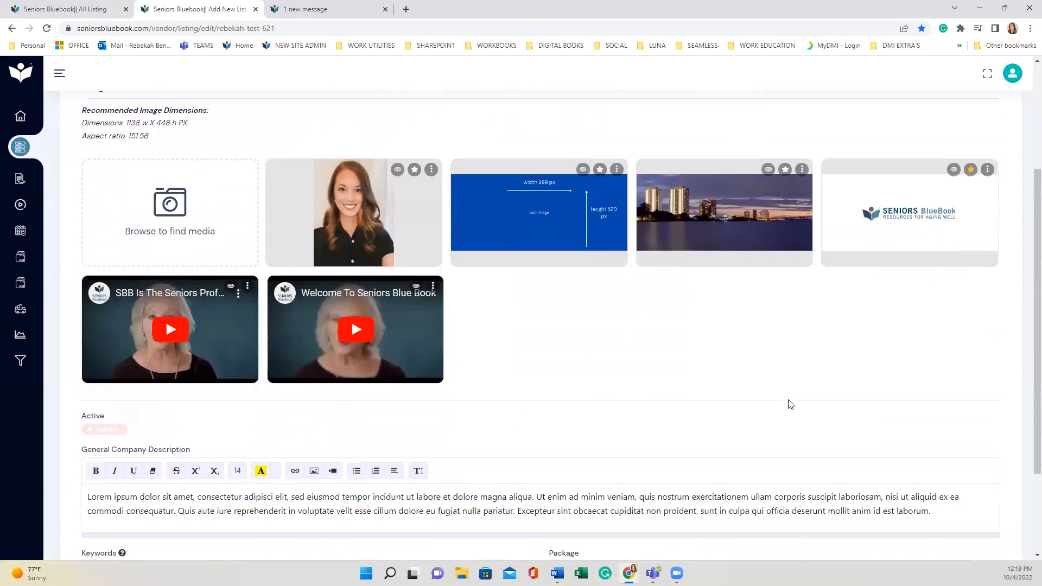
pyautogui.scroll(1, 790, 404)
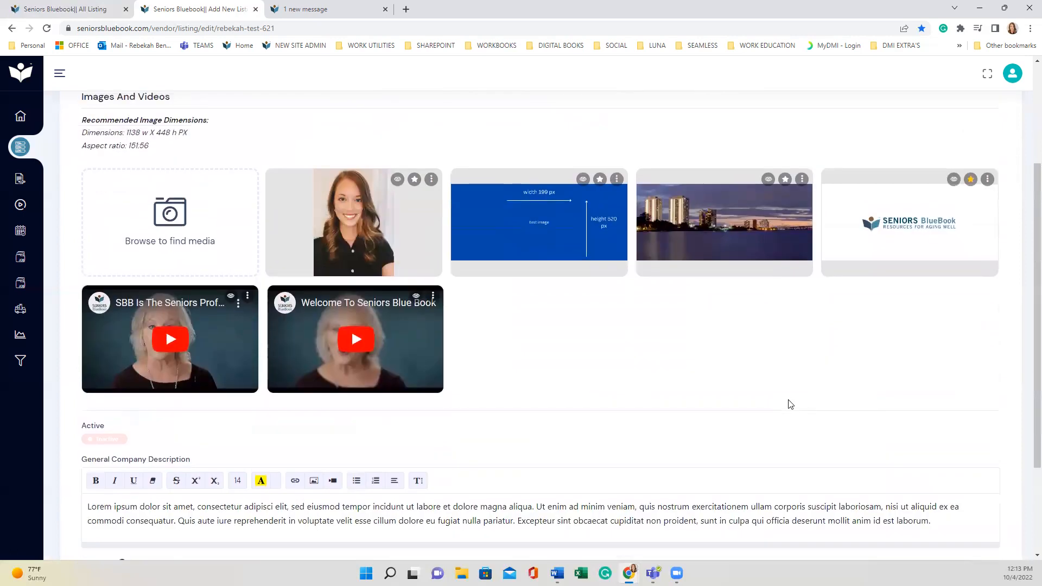
pyautogui.scroll(-3, 790, 406)
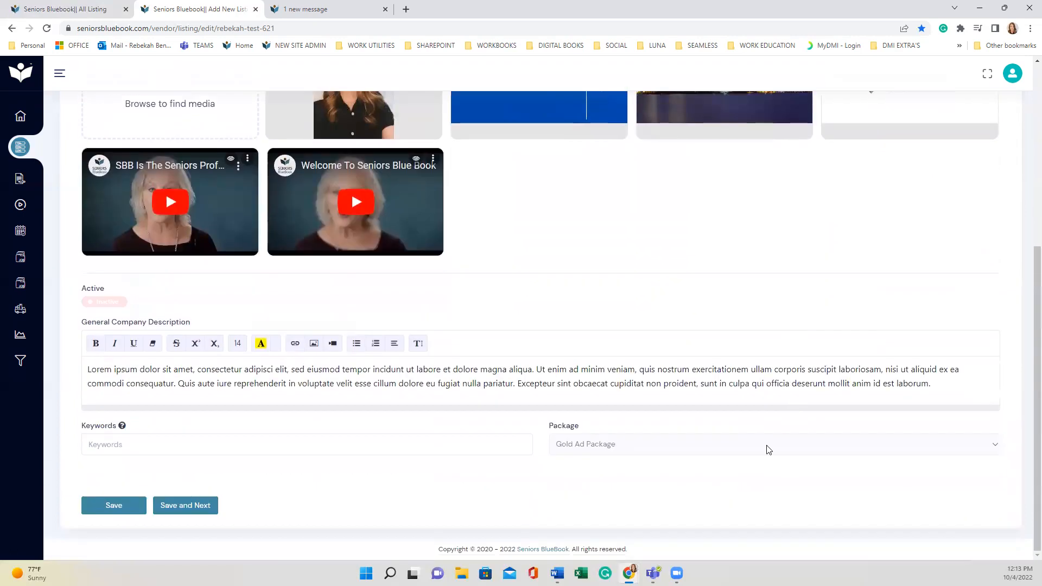
pyautogui.moveTo(532, 406); pyautogui.dragTo(534, 423)
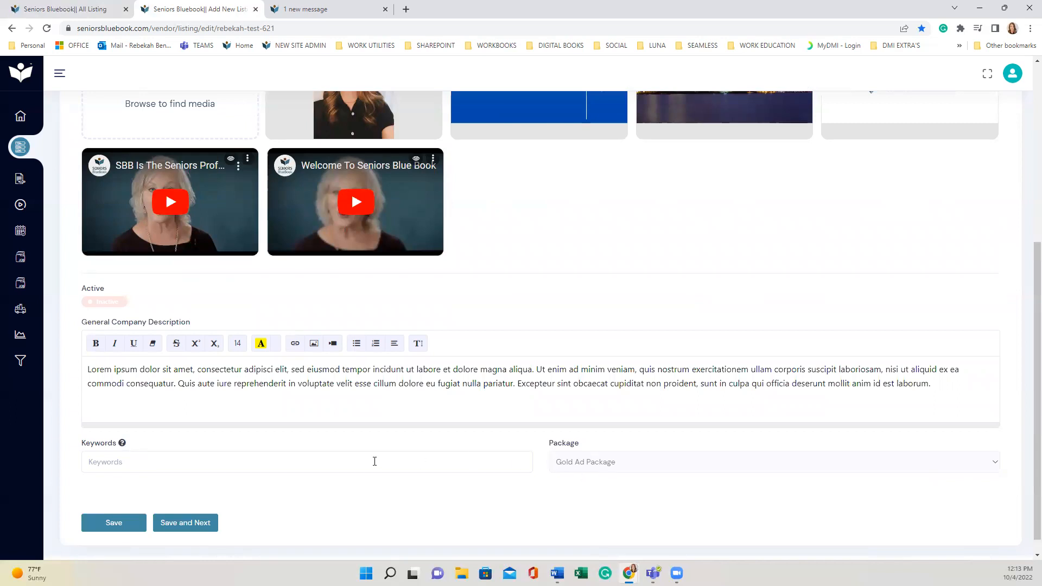
pyautogui.click(119, 459)
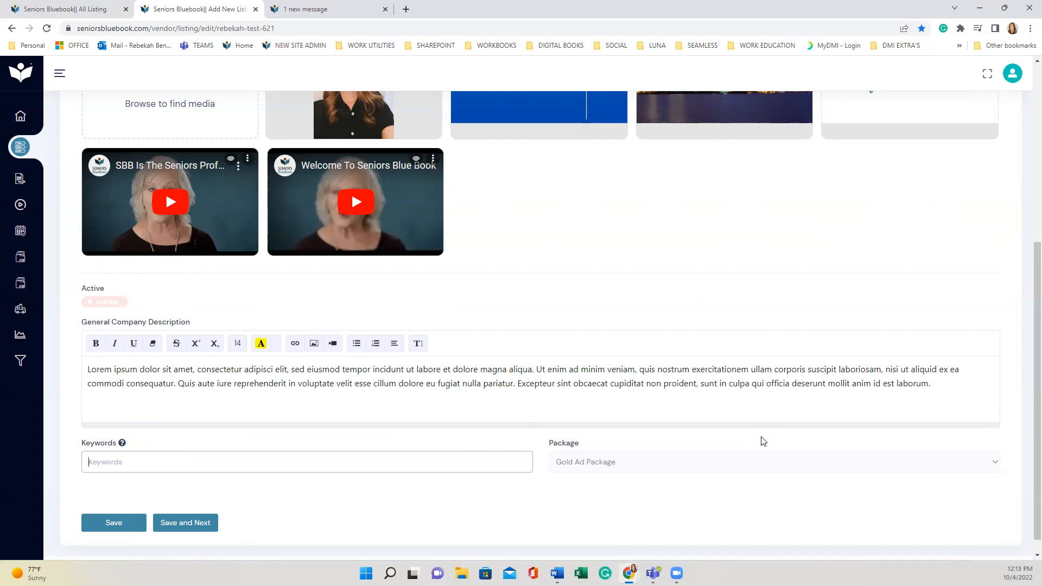
pyautogui.write('senio')
pyautogui.press('BackSpace')
pyautogui.press('BackSpace')
pyautogui.press('BackSpace')
pyautogui.press('BackSpace')
pyautogui.press('BackSpace')
pyautogui.write('keyword, keyword')
pyautogui.scroll(1, 294, 471)
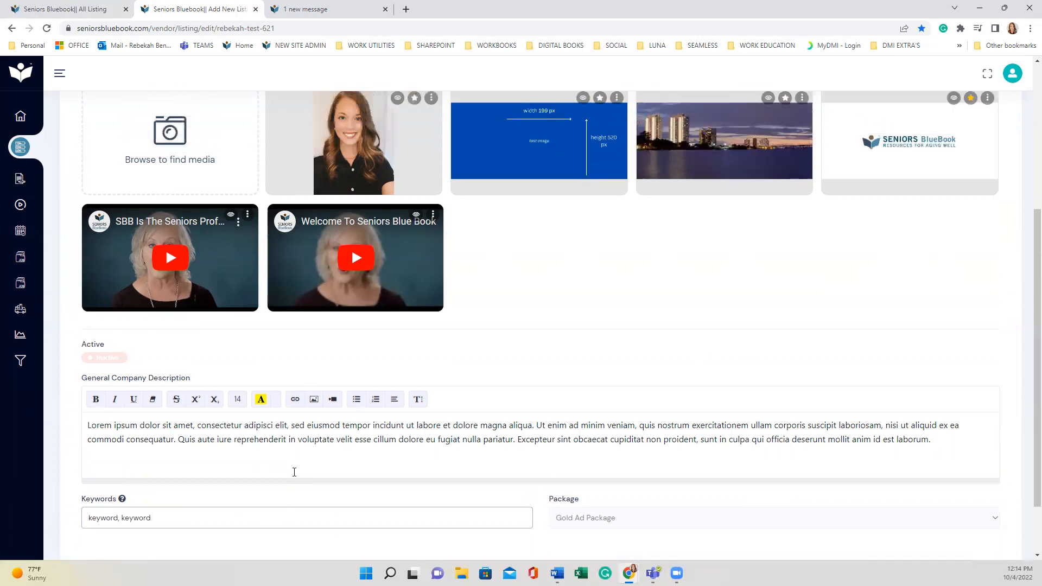
pyautogui.scroll(4, 294, 472)
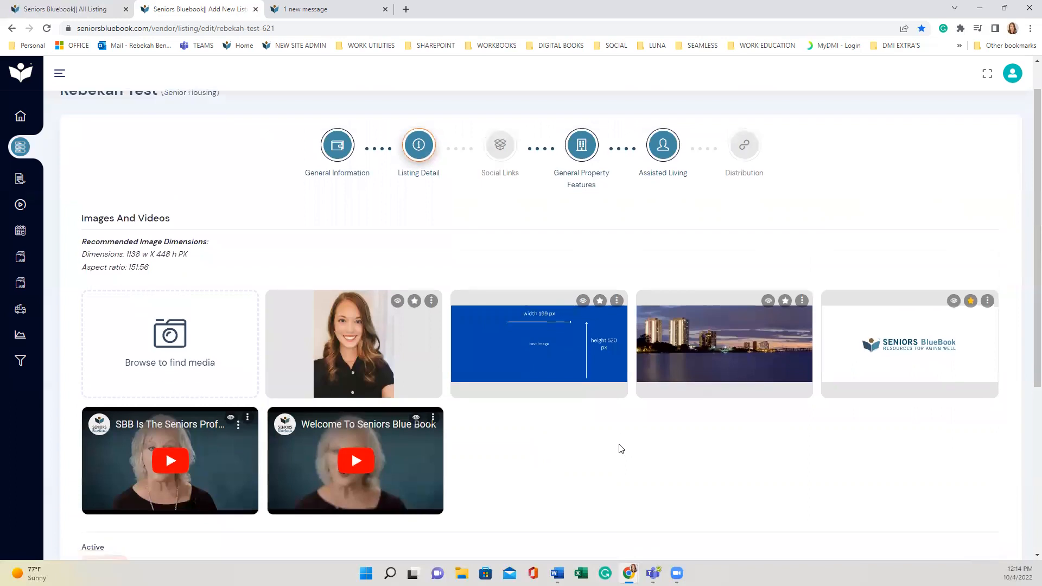
pyautogui.scroll(-1, 620, 449)
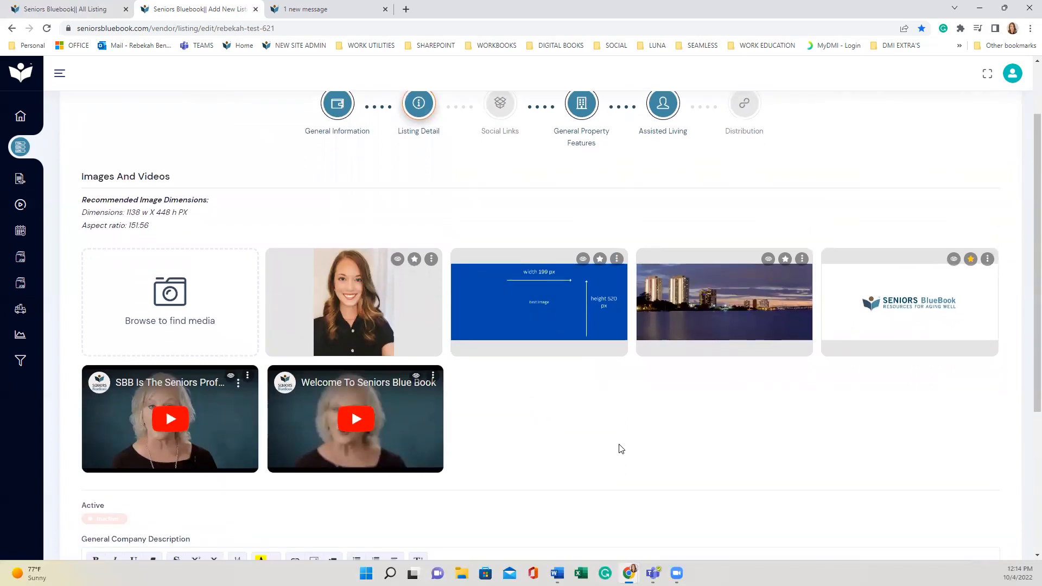
pyautogui.moveTo(145, 292)
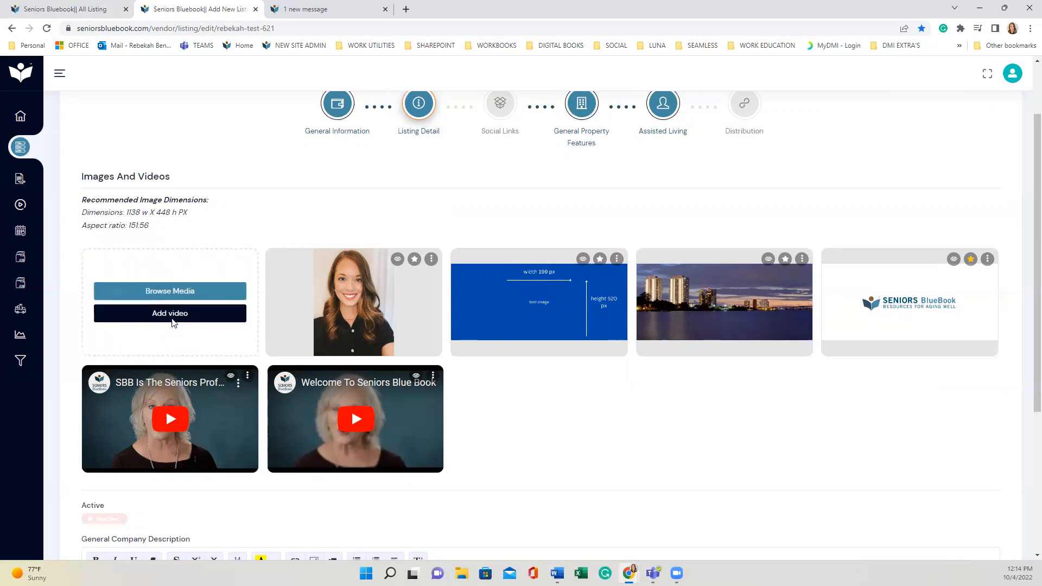
pyautogui.click(173, 315)
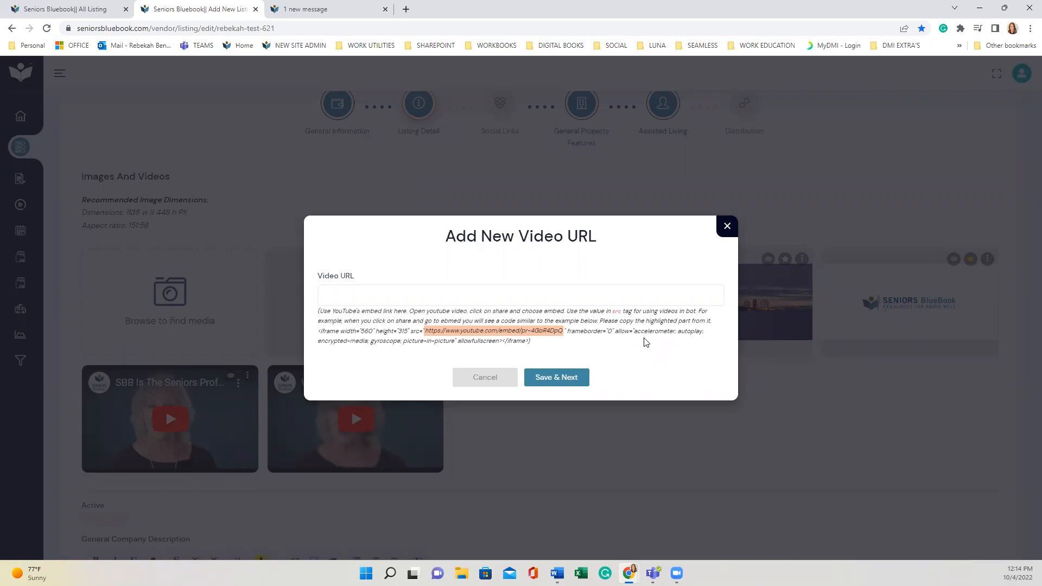
pyautogui.moveTo(542, 343); pyautogui.dragTo(319, 332)
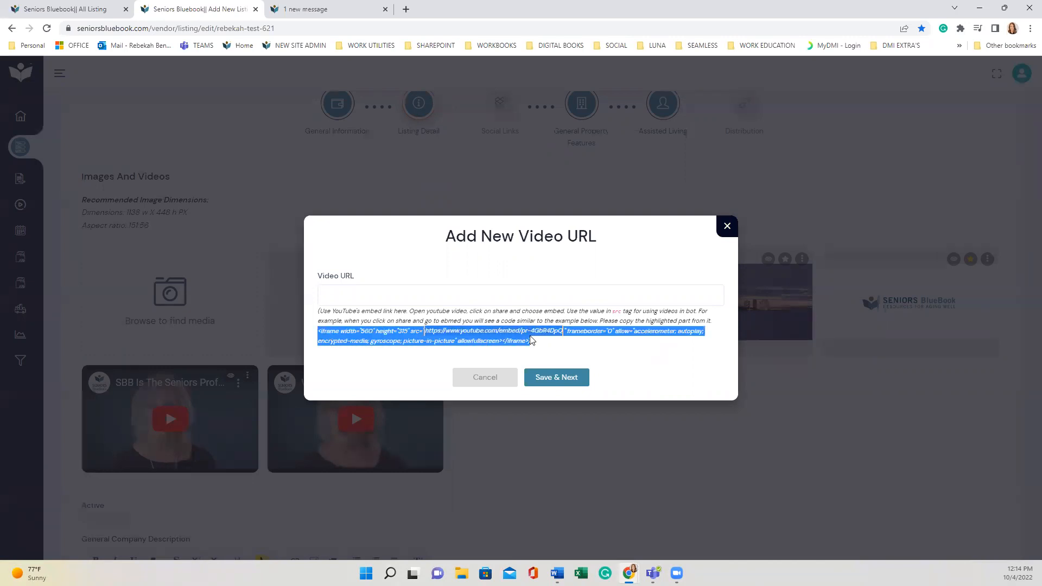
pyautogui.click(583, 352)
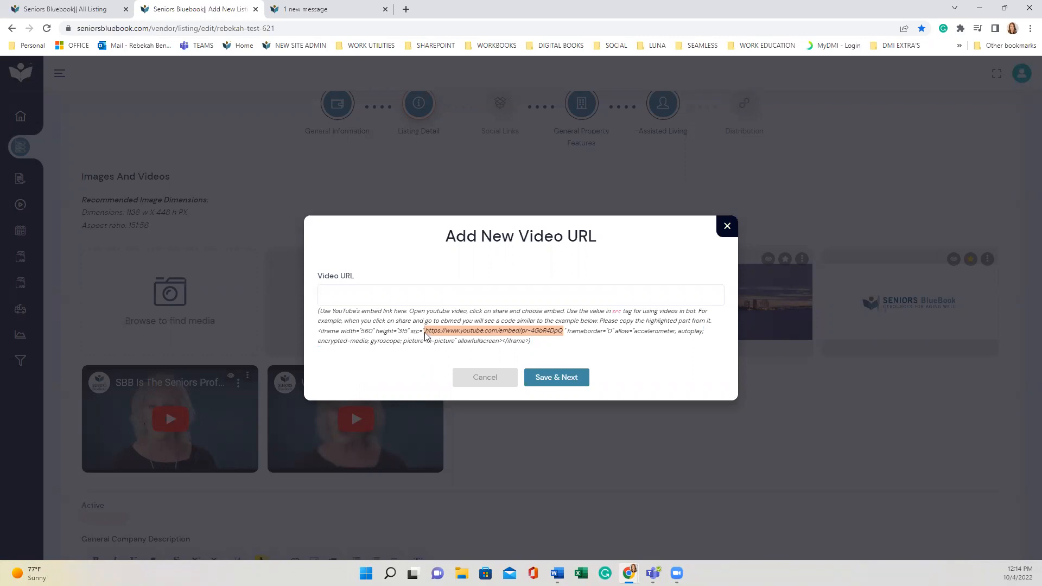
pyautogui.moveTo(425, 331); pyautogui.dragTo(565, 333)
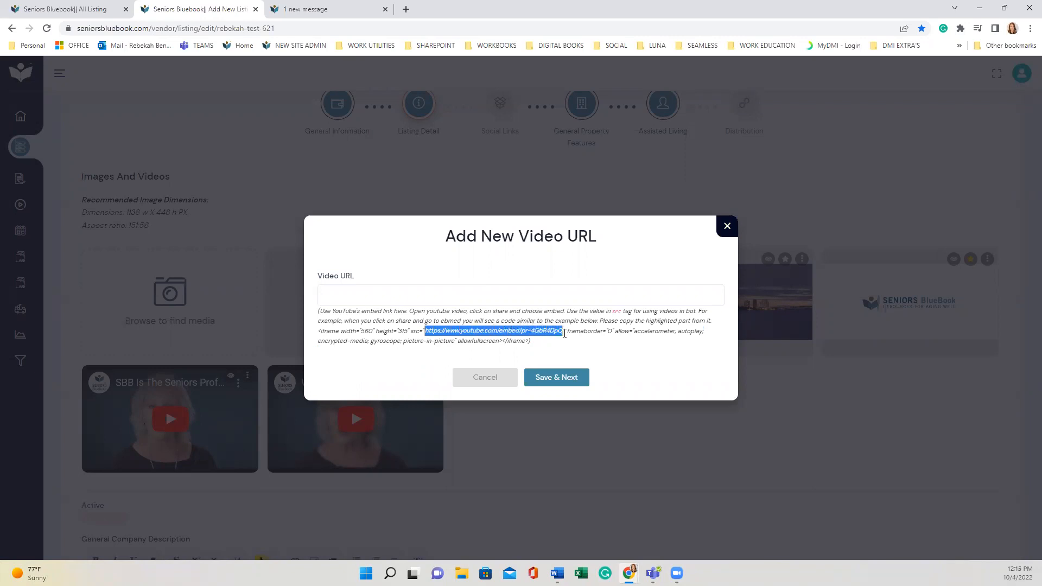
pyautogui.click(545, 342)
pyautogui.click(395, 291)
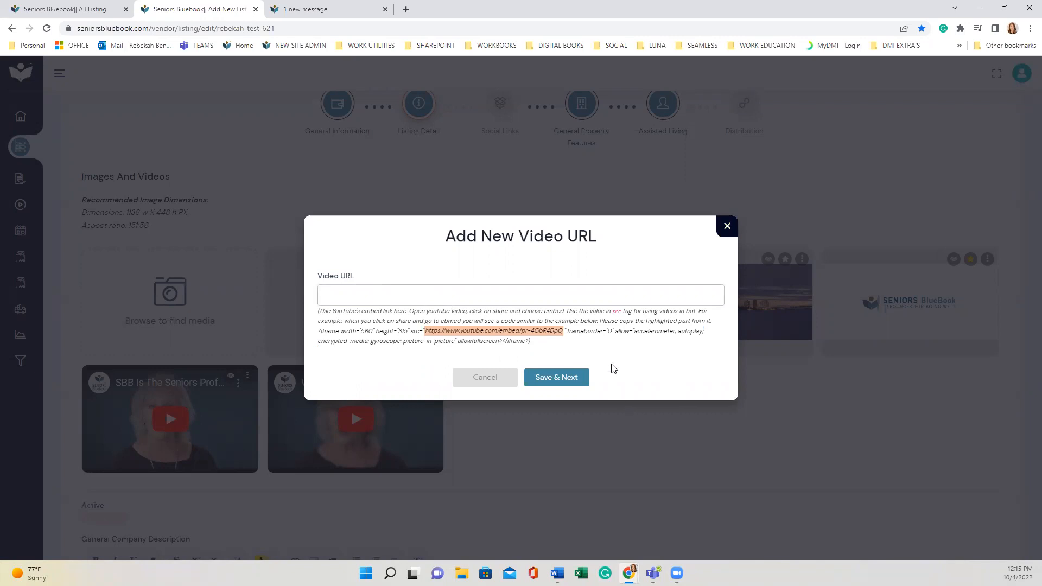
pyautogui.click(726, 225)
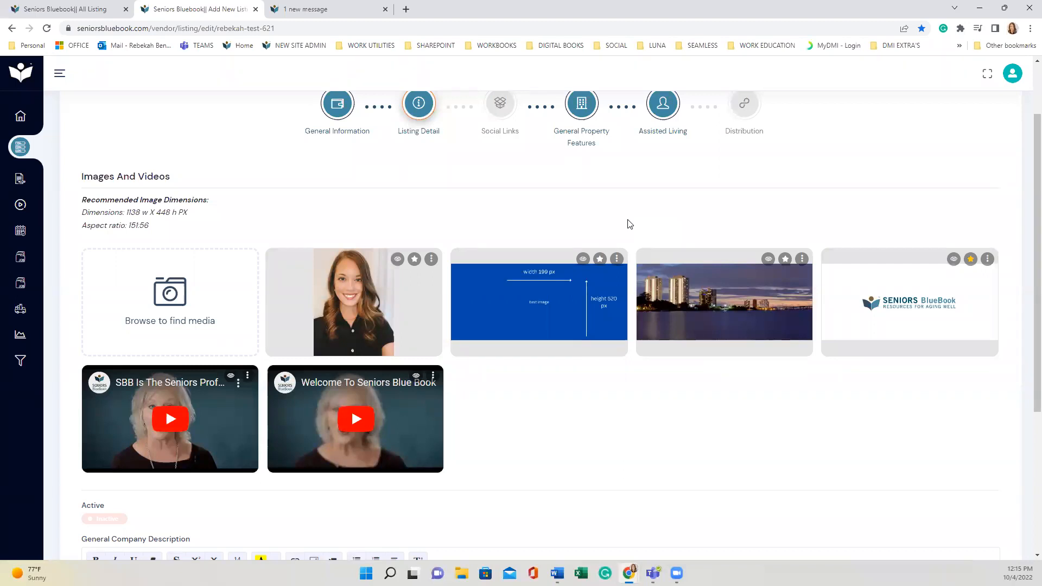
pyautogui.scroll(-4, 434, 409)
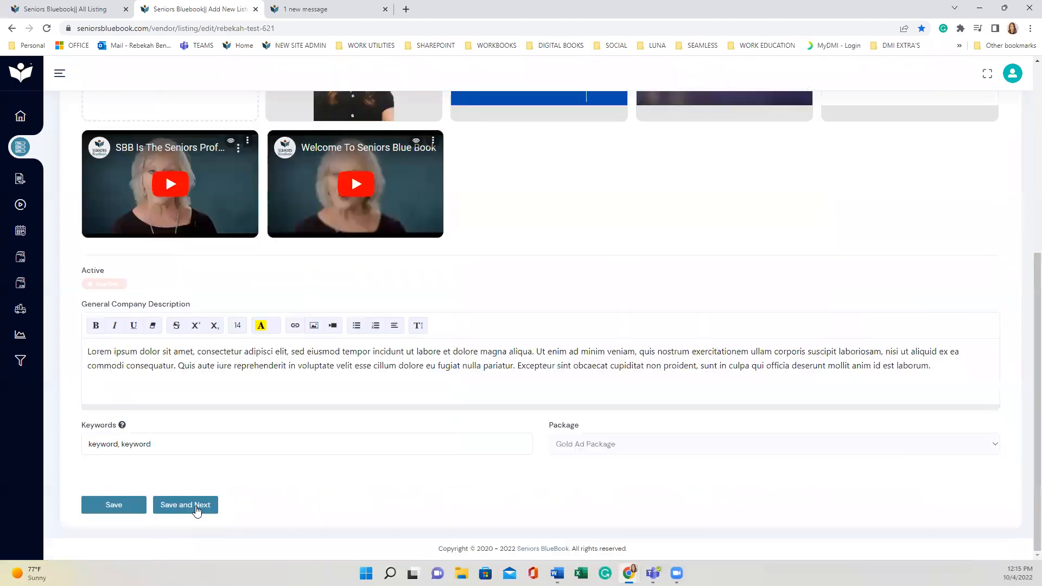
# Save Listing Detail, then Social Links, to reach the General Property Features step
pyautogui.click(185, 506)
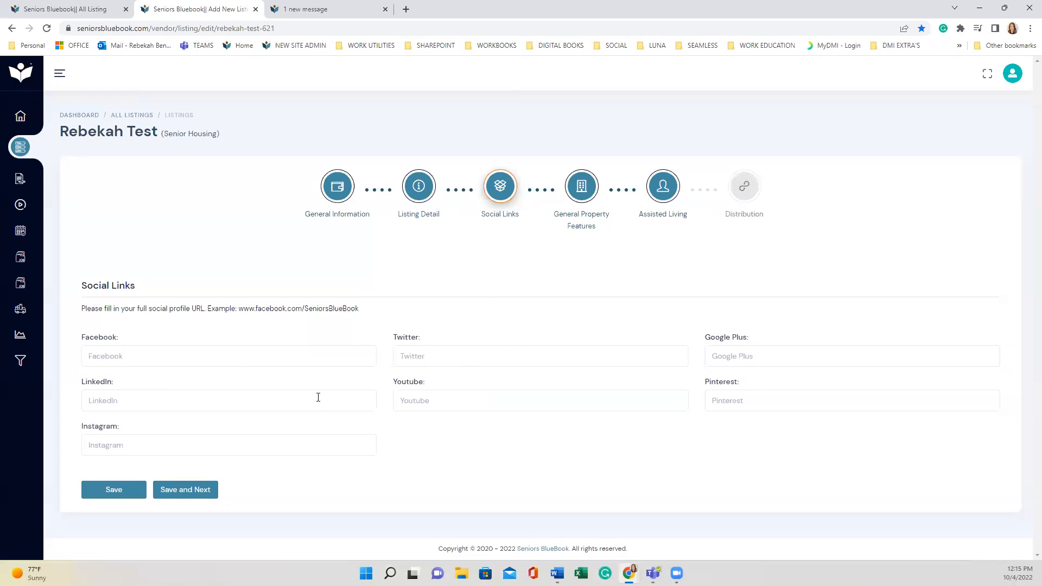
pyautogui.click(180, 490)
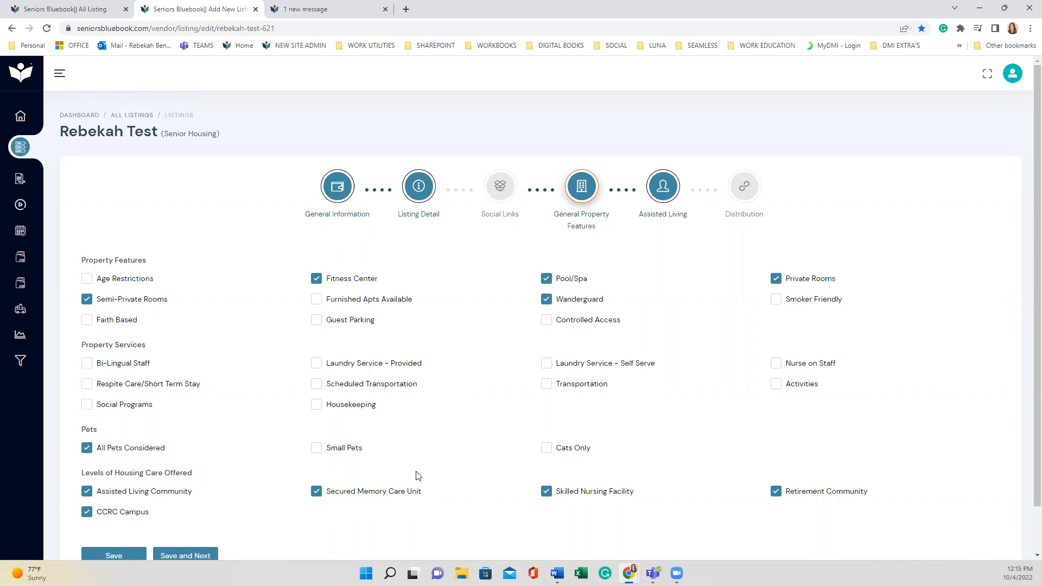
# Submit the property features, including Fitness Center, Pool/Spa and All Pets Considered, without changes
pyautogui.click(195, 554)
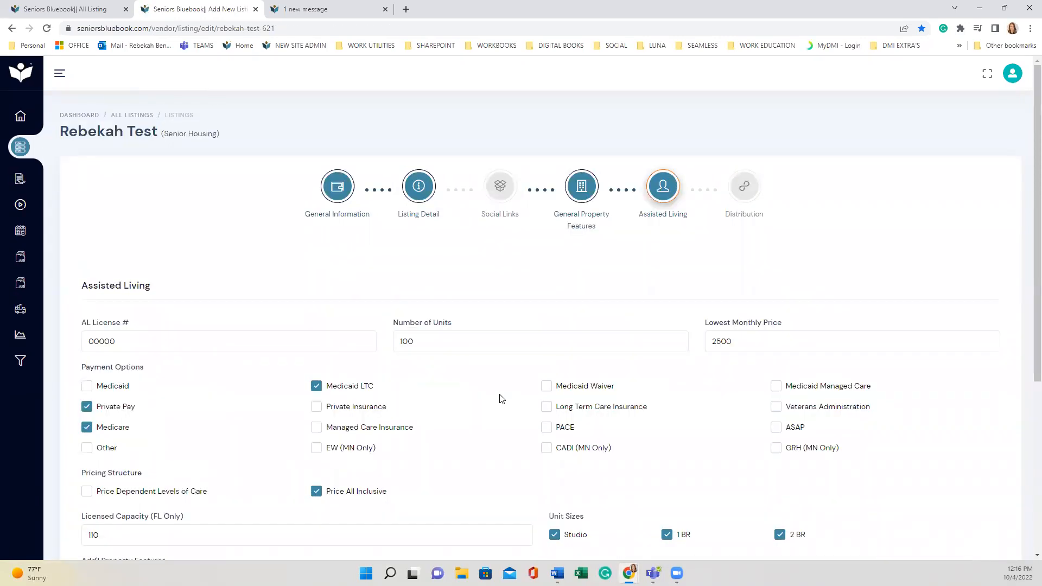
pyautogui.scroll(-1, 501, 399)
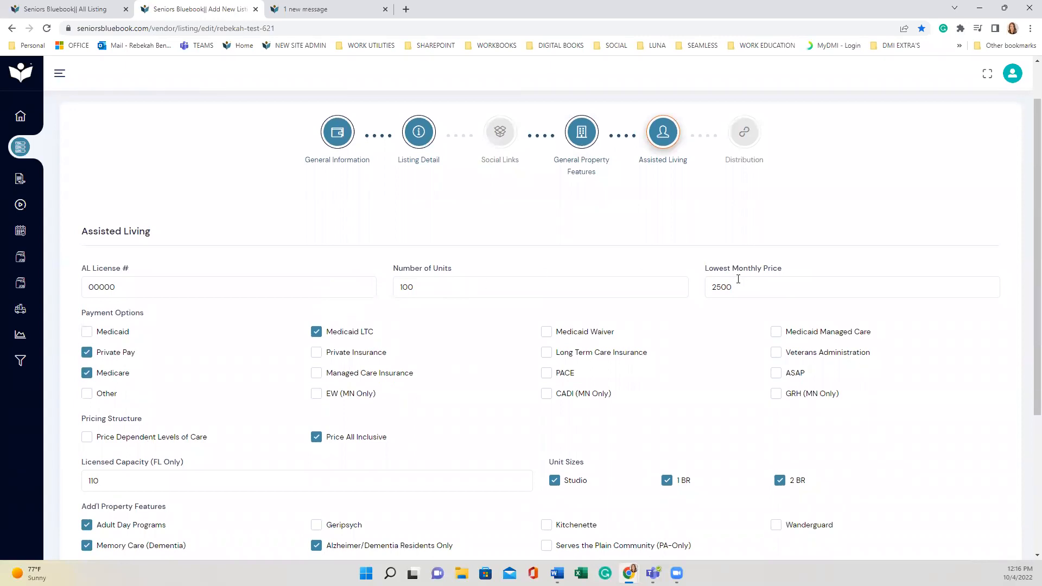
pyautogui.scroll(-2, 648, 313)
pyautogui.doubleClick(109, 375)
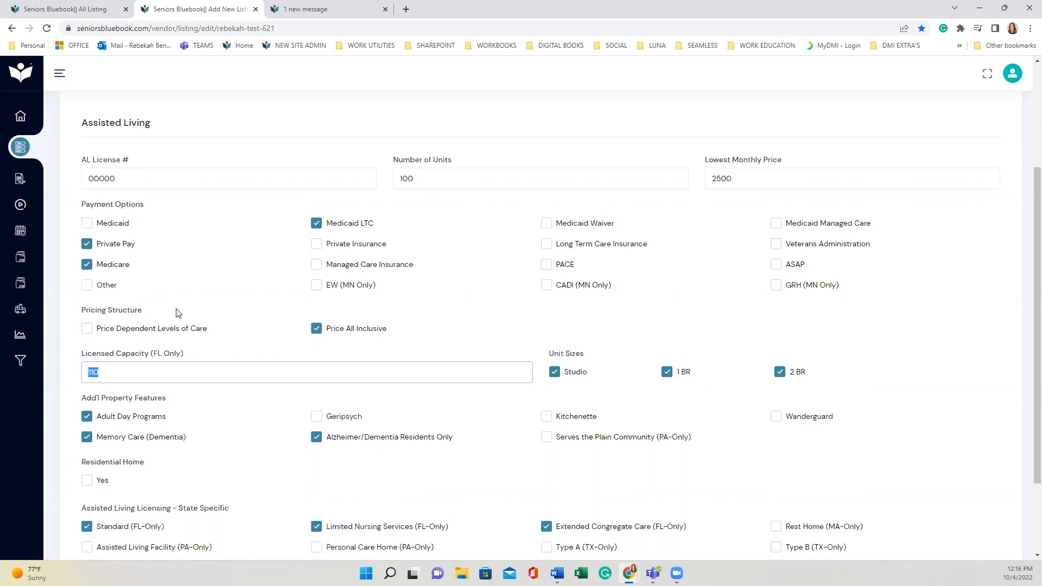
pyautogui.click(243, 339)
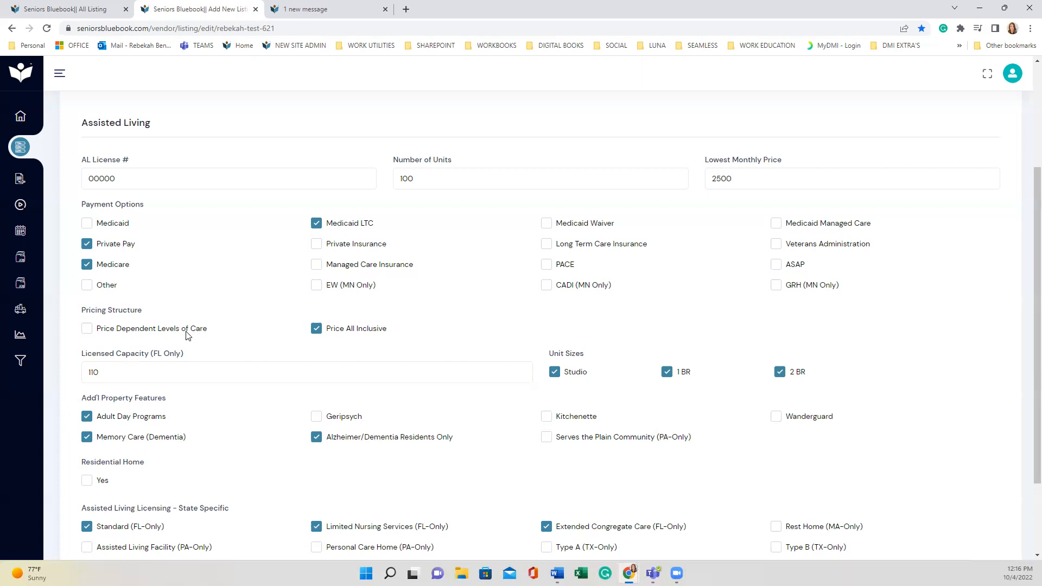
pyautogui.scroll(-2, 187, 335)
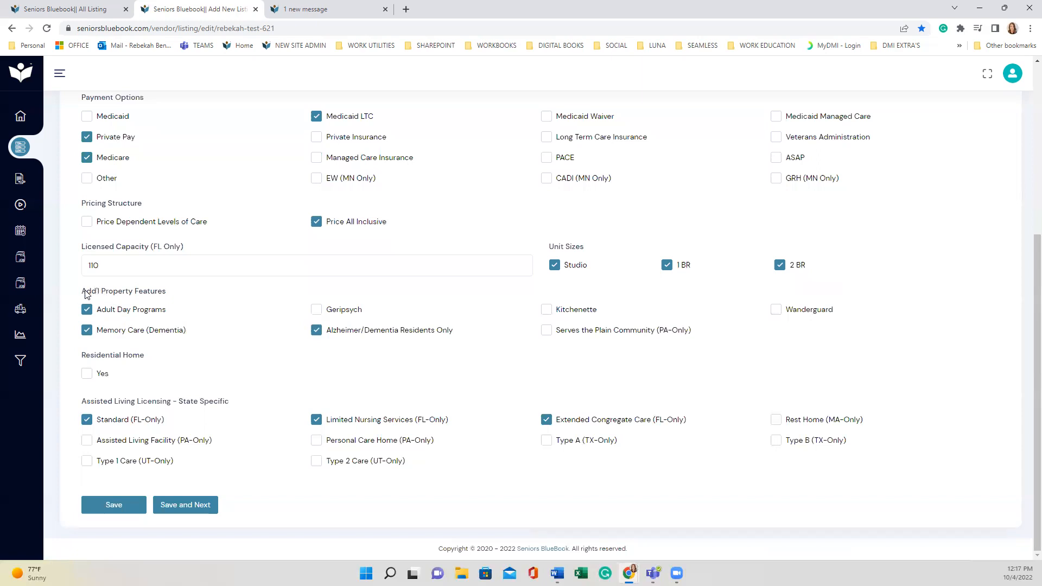
pyautogui.moveTo(85, 293); pyautogui.dragTo(169, 298)
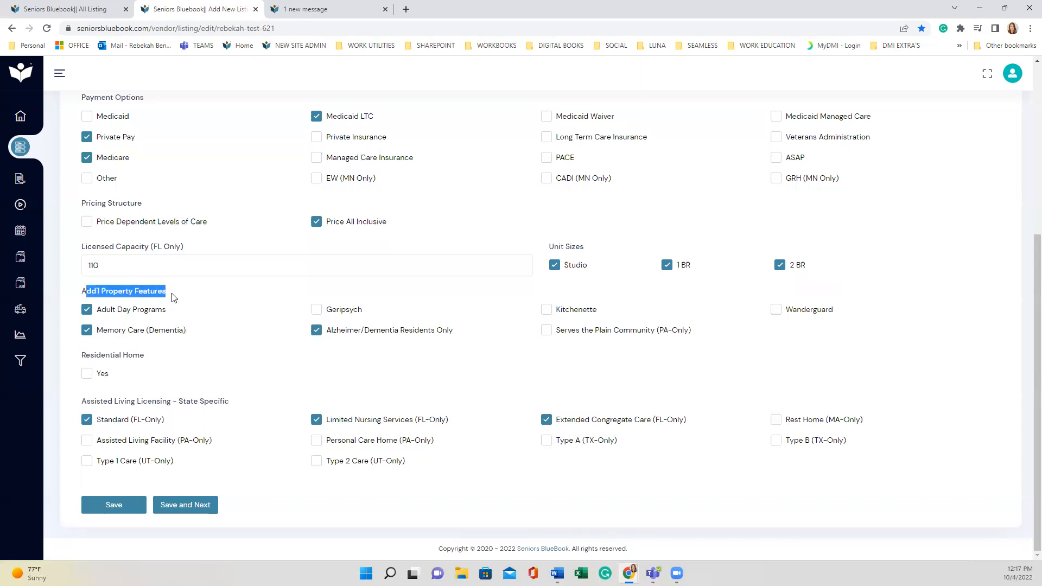
pyautogui.click(168, 299)
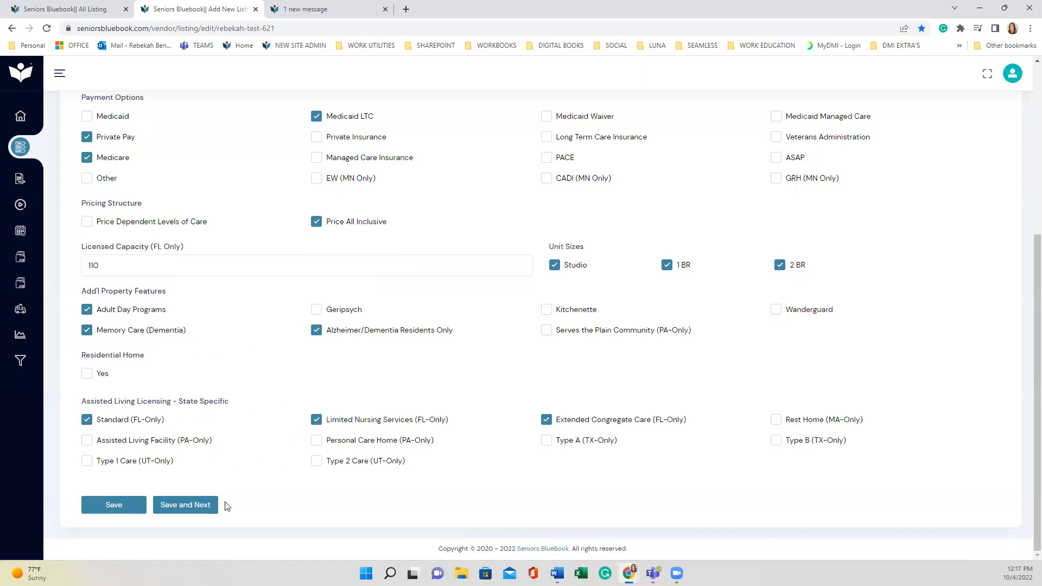
pyautogui.scroll(4, 572, 405)
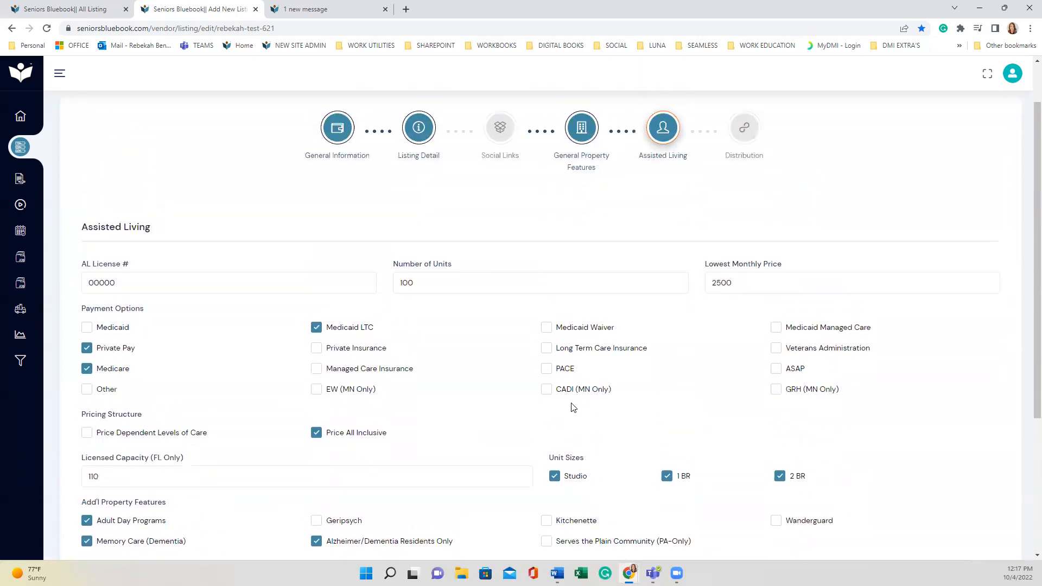
pyautogui.scroll(-4, 572, 406)
# Save the Assisted Living license, units and pricing to reach the Distribution step
pyautogui.click(182, 504)
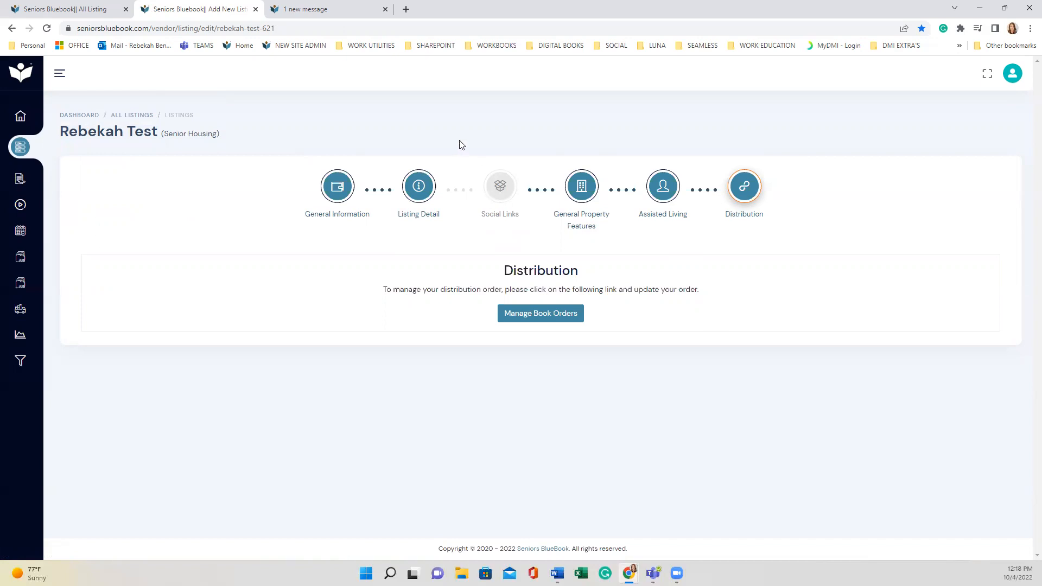
# Reload the third tab, sign in to the admin site there, then close that tab
pyautogui.click(283, 11)
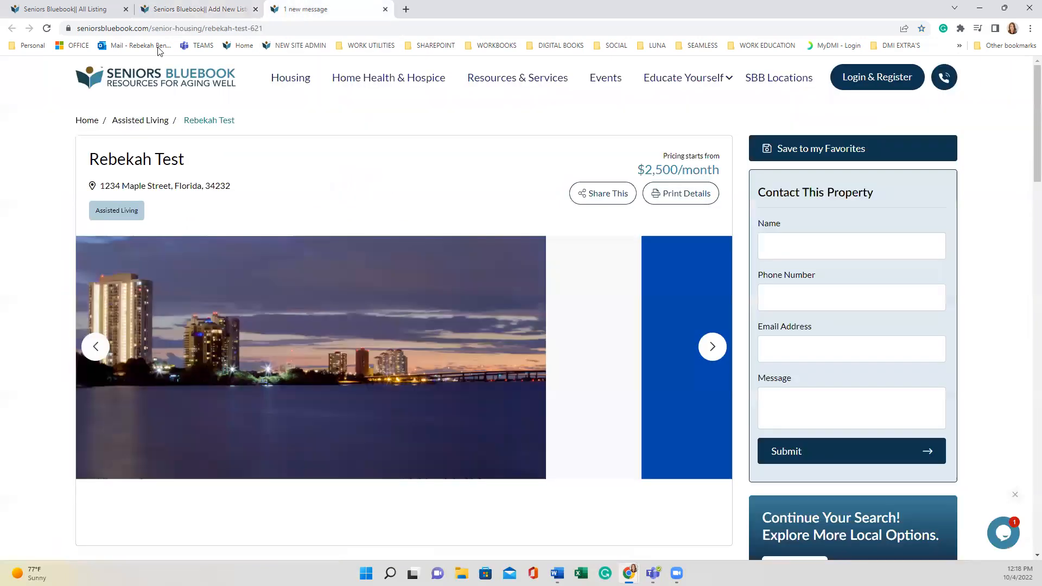
pyautogui.click(47, 28)
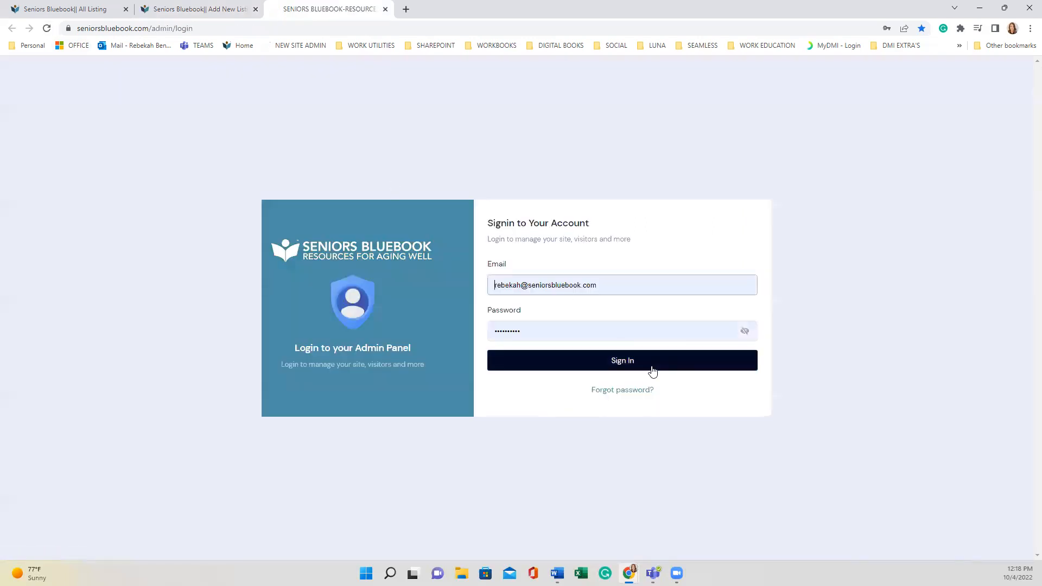
pyautogui.click(653, 369)
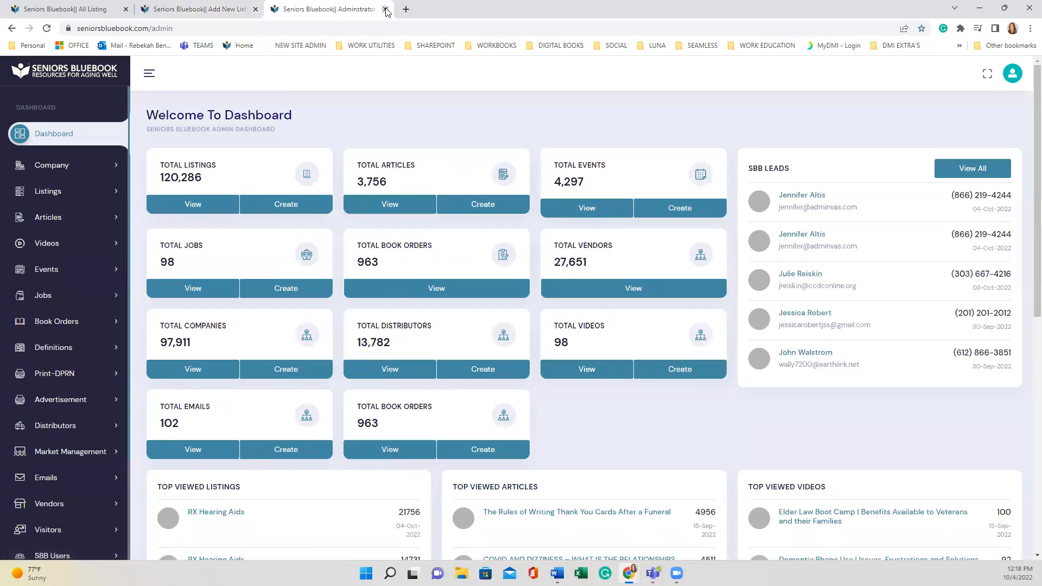
pyautogui.click(385, 10)
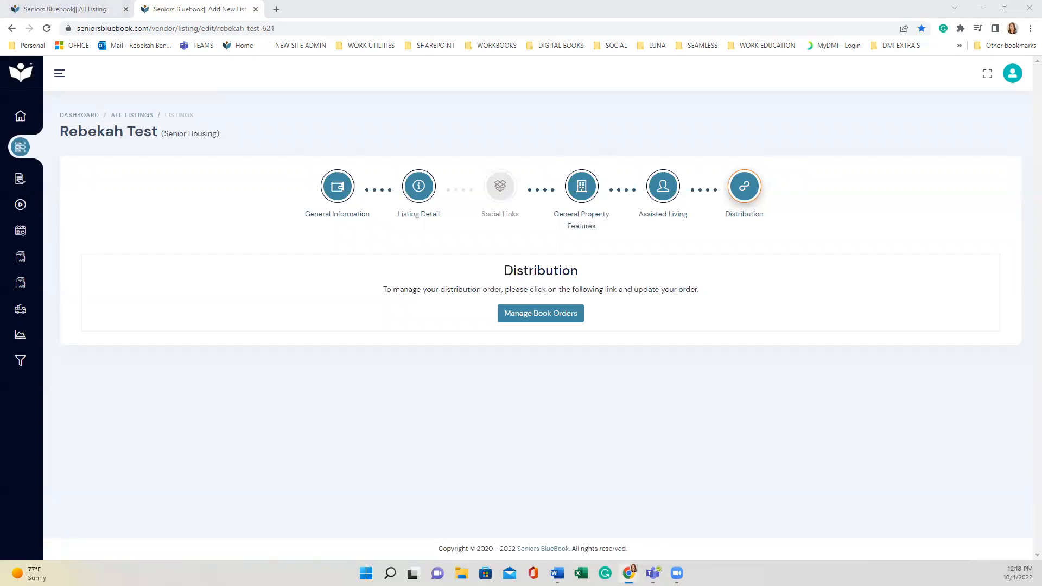
# Bring back the public listing page and select its title, street address and Assisted Living tag
pyautogui.moveTo(653, 4); pyautogui.dragTo(566, 7)
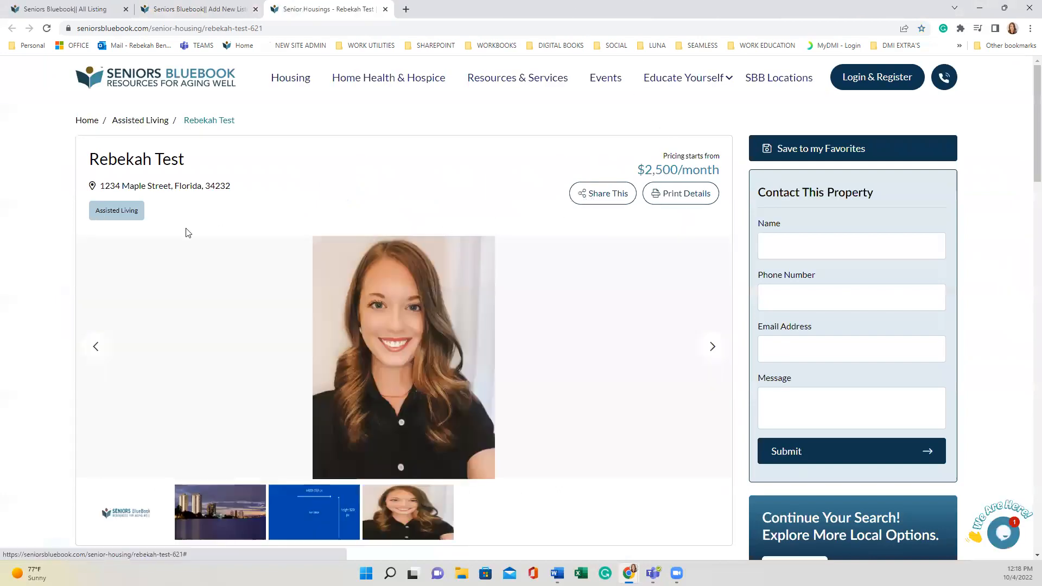
pyautogui.scroll(-3, 22, 251)
pyautogui.scroll(3, 139, 112)
pyautogui.moveTo(191, 159); pyautogui.dragTo(91, 163)
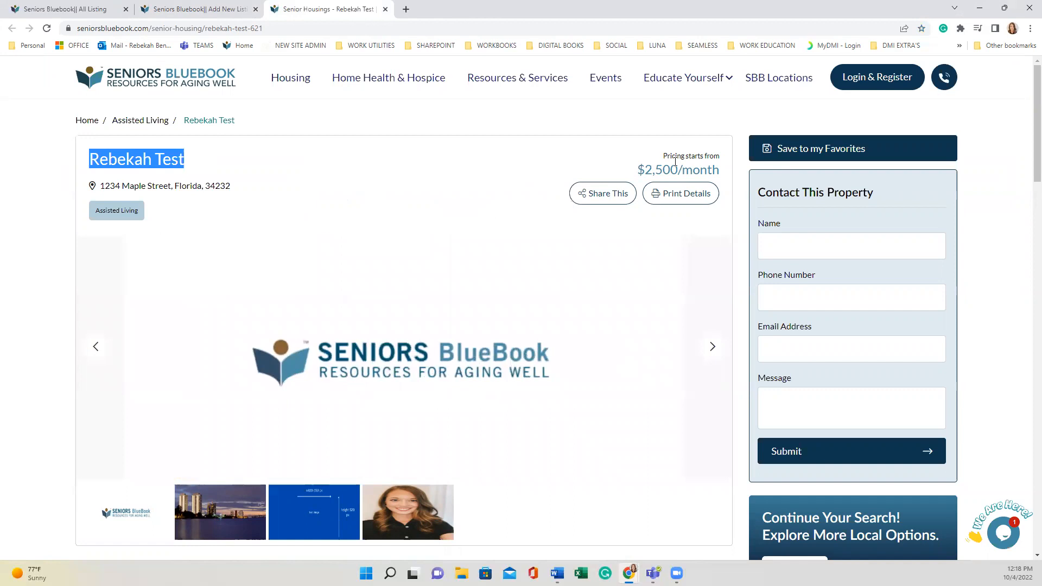
pyautogui.moveTo(235, 185); pyautogui.dragTo(88, 189)
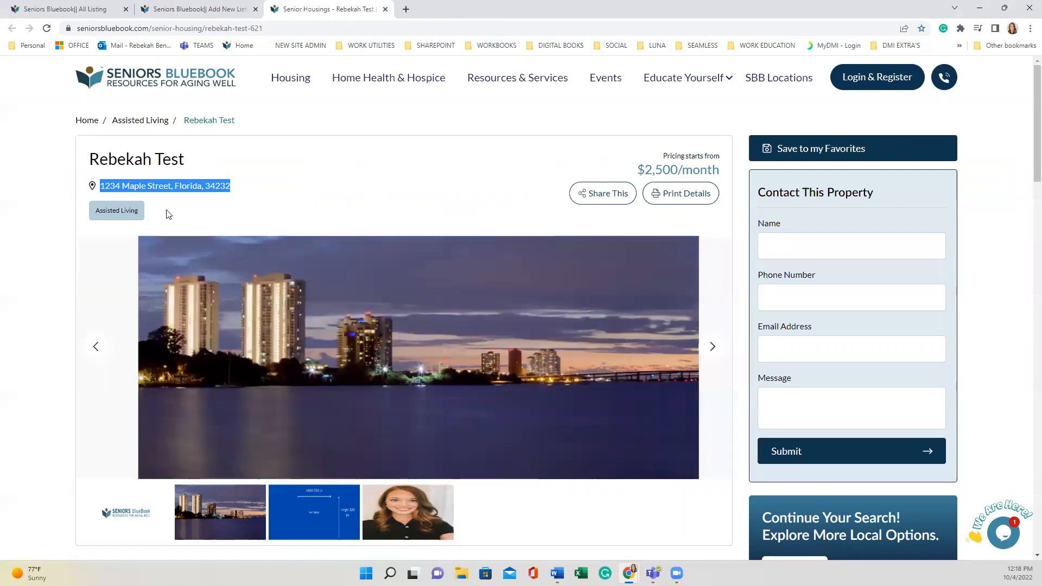
pyautogui.moveTo(140, 213); pyautogui.dragTo(81, 227)
pyautogui.click(22, 227)
# Step the photo gallery from the blue test image forward to the headshot photo
pyautogui.scroll(-3, 65, 204)
pyautogui.scroll(3, 96, 223)
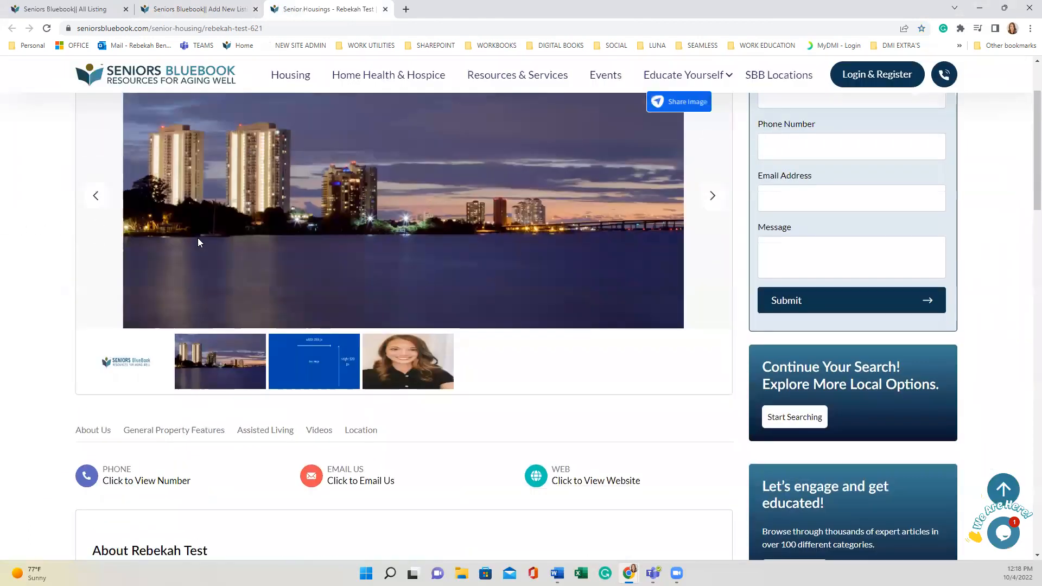
pyautogui.scroll(-2, 608, 315)
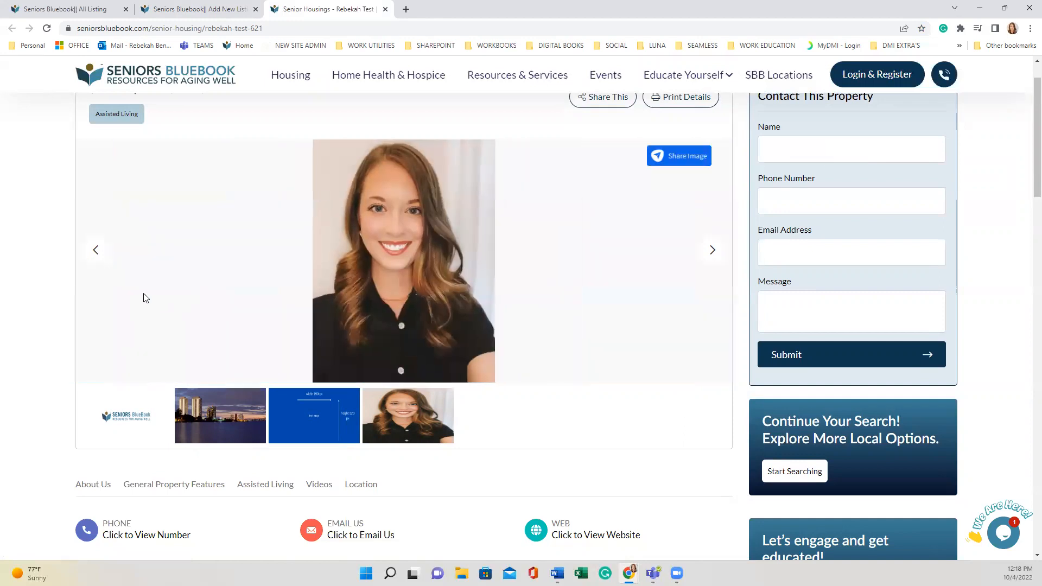
pyautogui.click(96, 251)
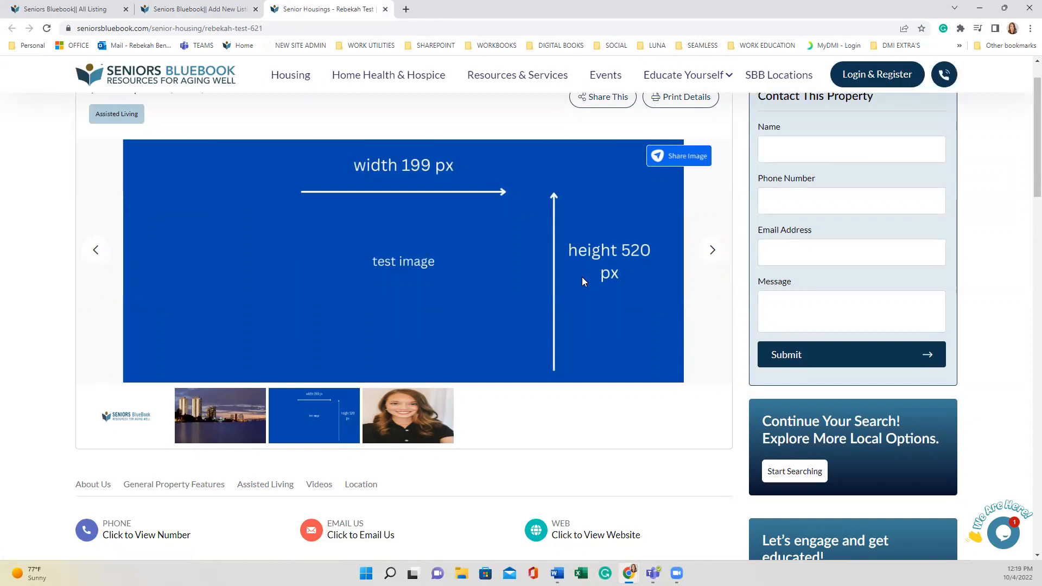
pyautogui.click(711, 251)
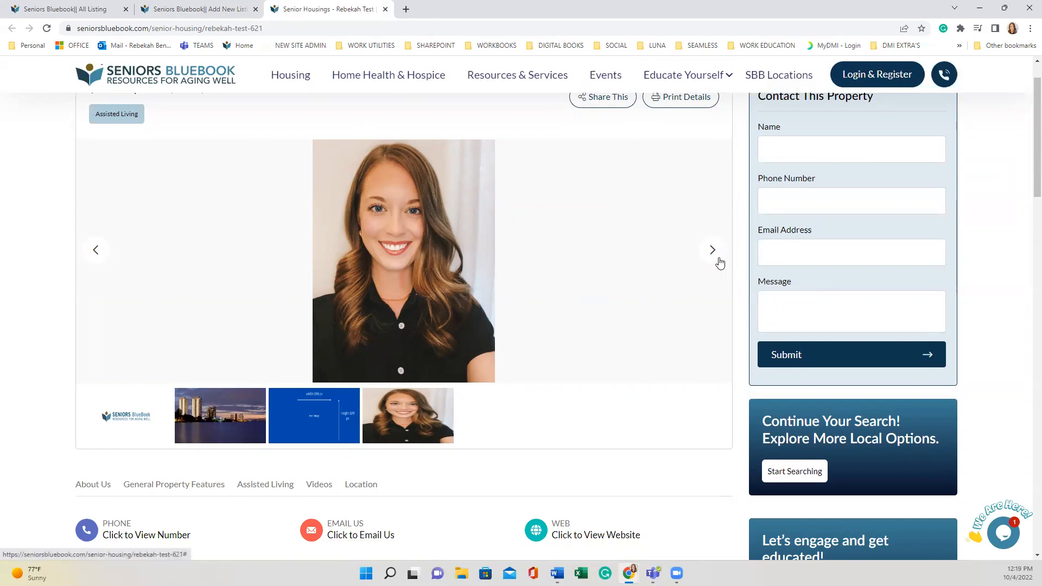
pyautogui.scroll(-3, 663, 277)
pyautogui.scroll(5, 596, 266)
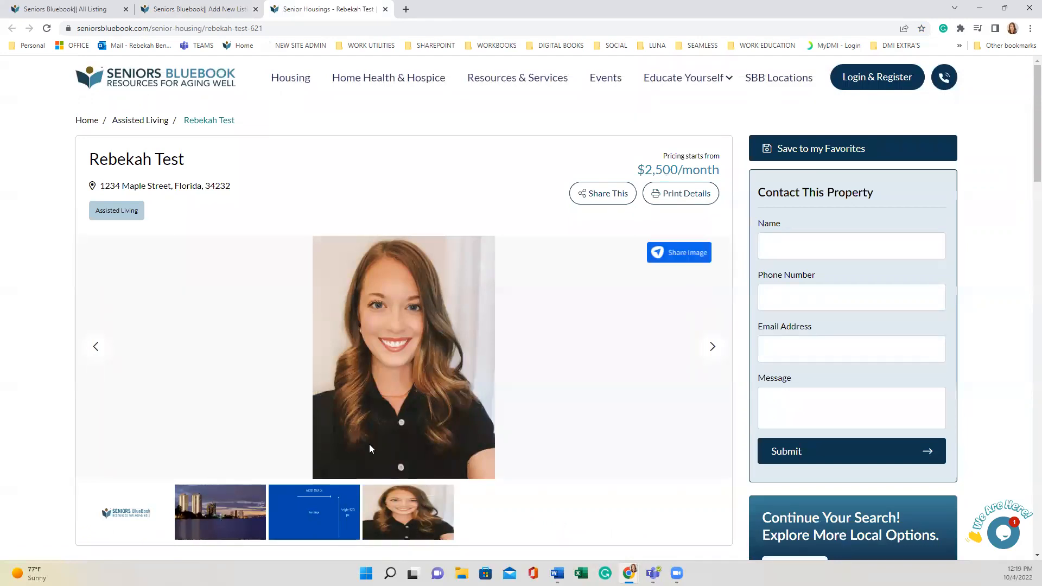
# Return the gallery to the blue test image, scroll through About to Explore Options, then back up
pyautogui.click(98, 351)
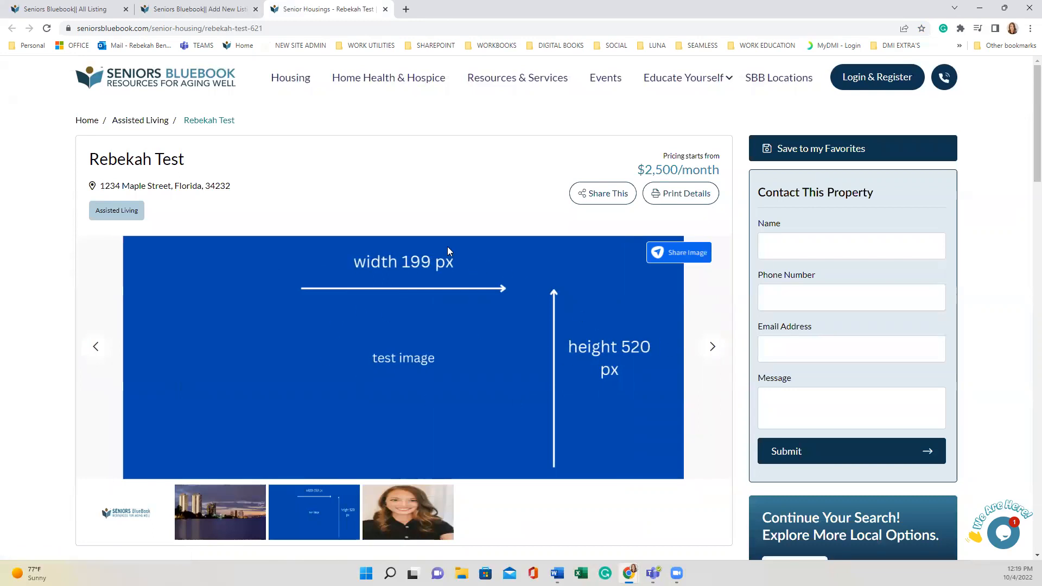
pyautogui.scroll(-4, 354, 315)
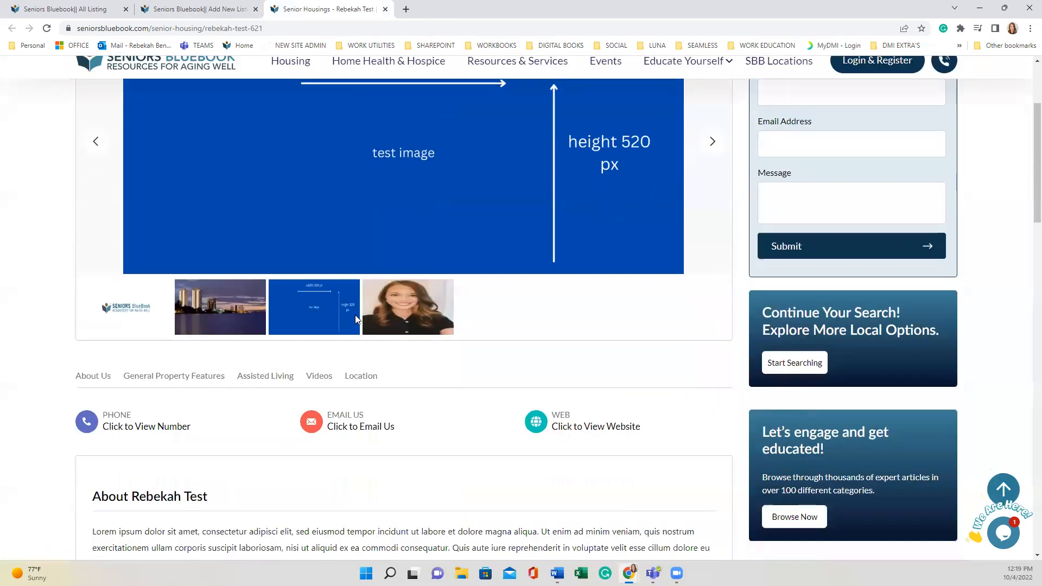
pyautogui.scroll(-3, 519, 423)
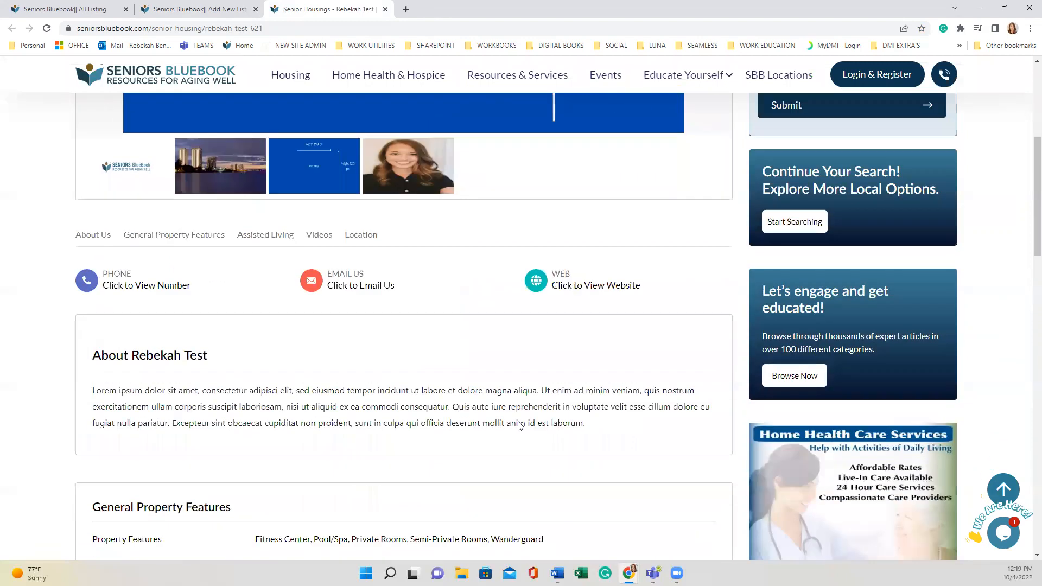
pyautogui.scroll(-1, 518, 424)
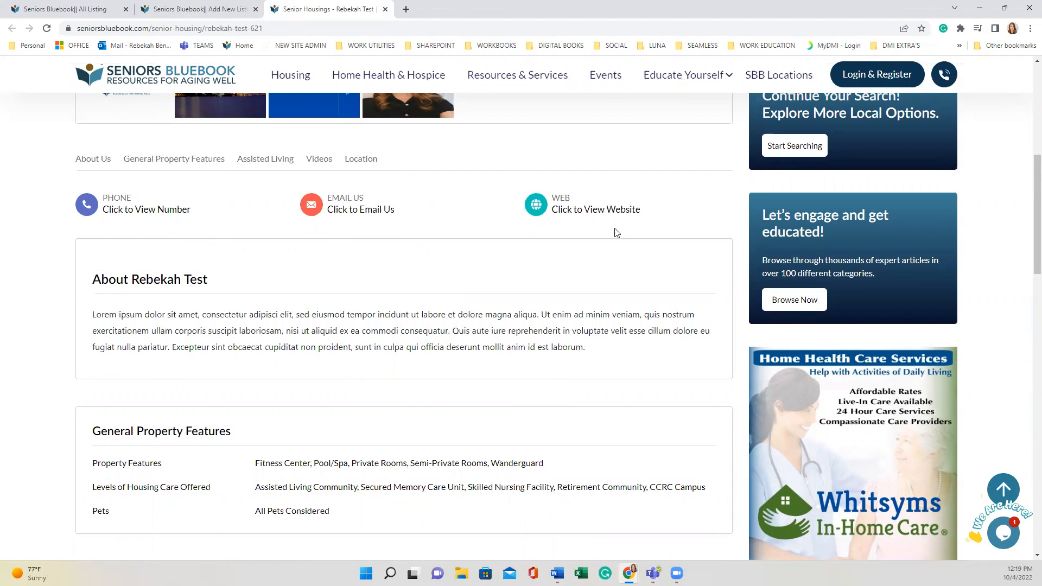
pyautogui.scroll(-1, 575, 266)
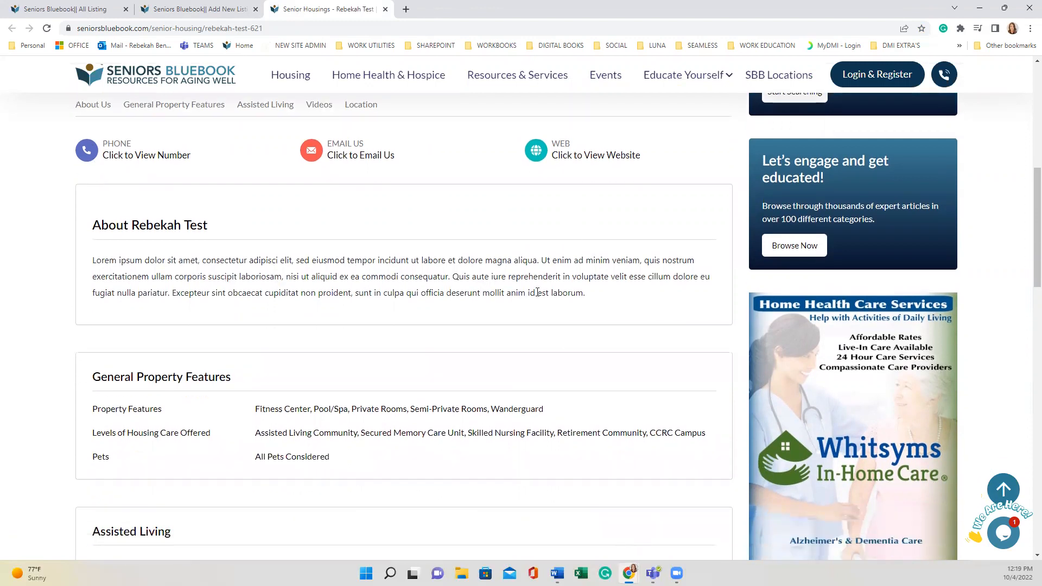
pyautogui.scroll(-4, 545, 292)
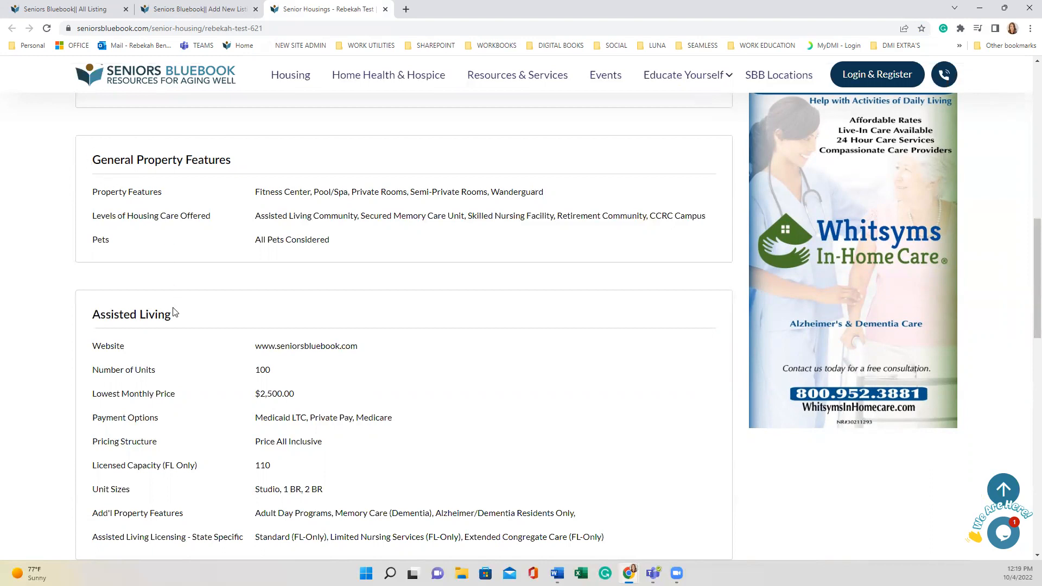
pyautogui.scroll(-2, 448, 306)
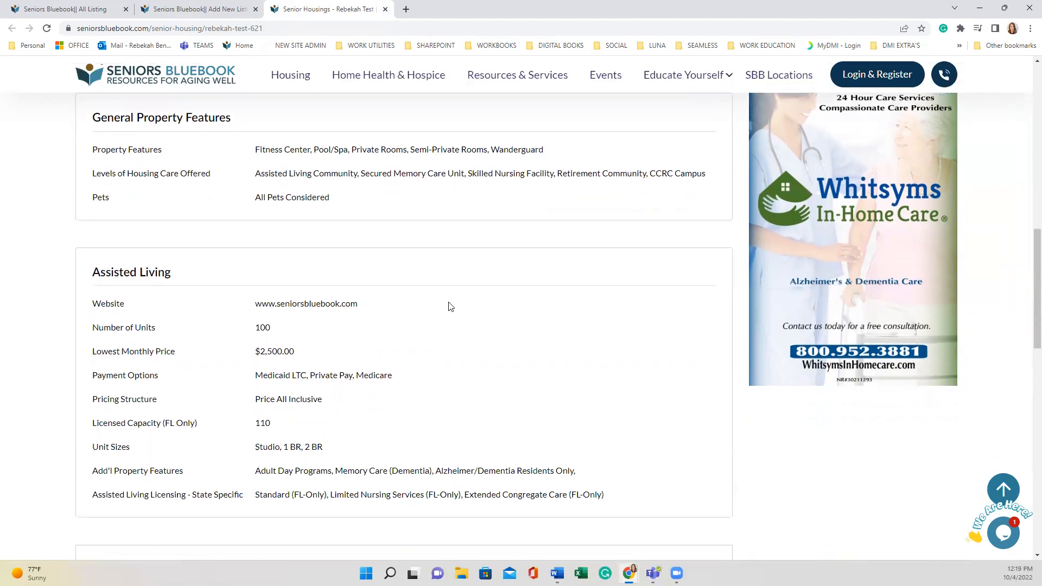
pyautogui.scroll(-6, 450, 307)
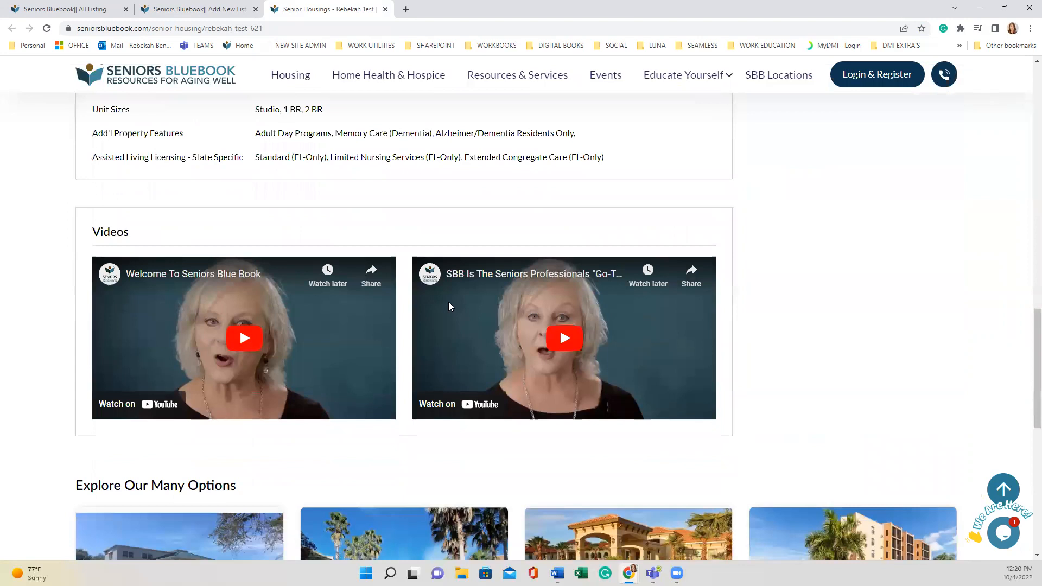
pyautogui.scroll(1, 470, 390)
pyautogui.scroll(-4, 816, 401)
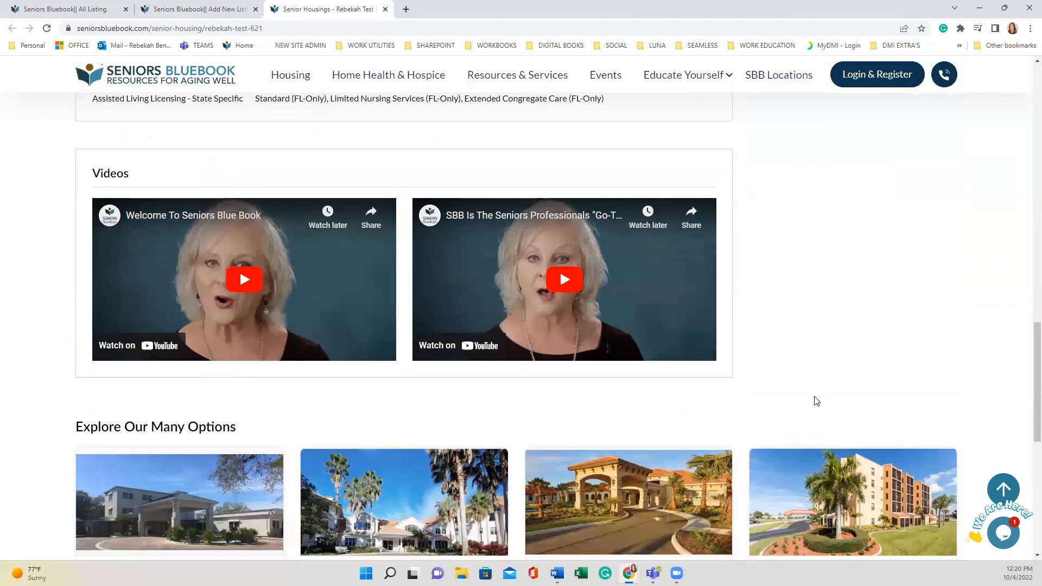
pyautogui.scroll(4, 815, 401)
pyautogui.scroll(-4, 815, 401)
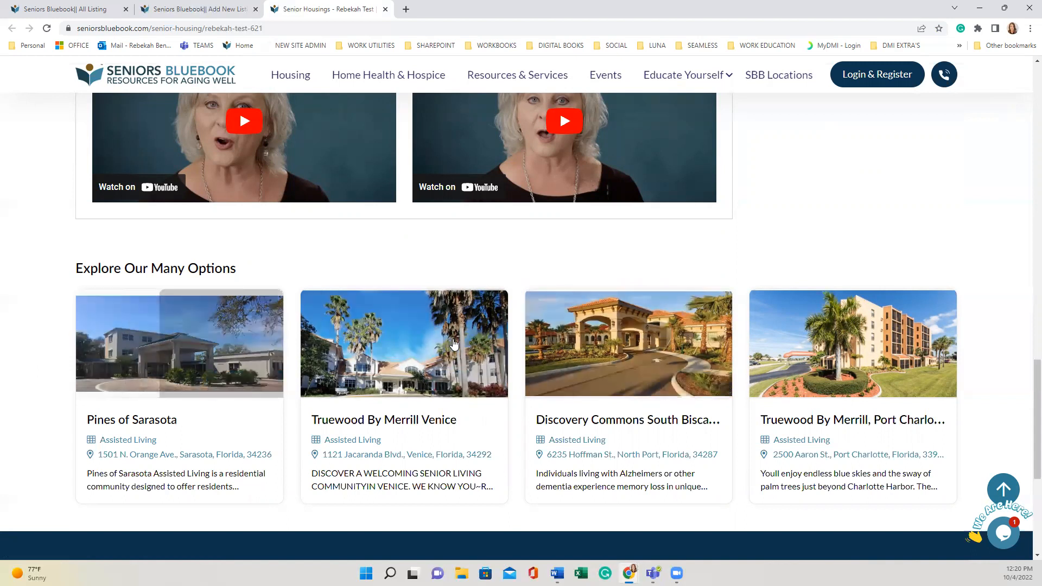
pyautogui.scroll(1, 115, 390)
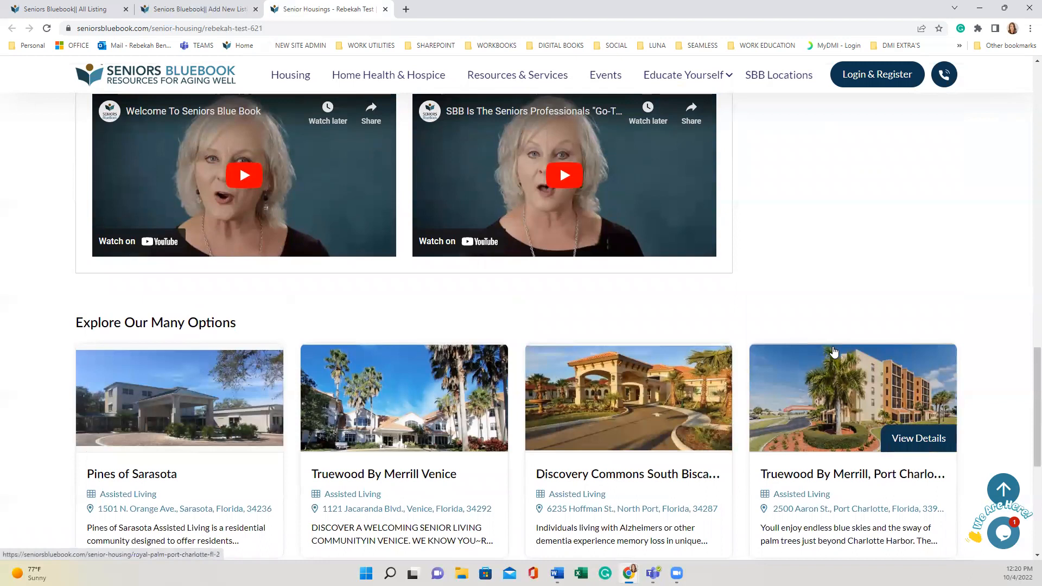
pyautogui.scroll(10, 834, 352)
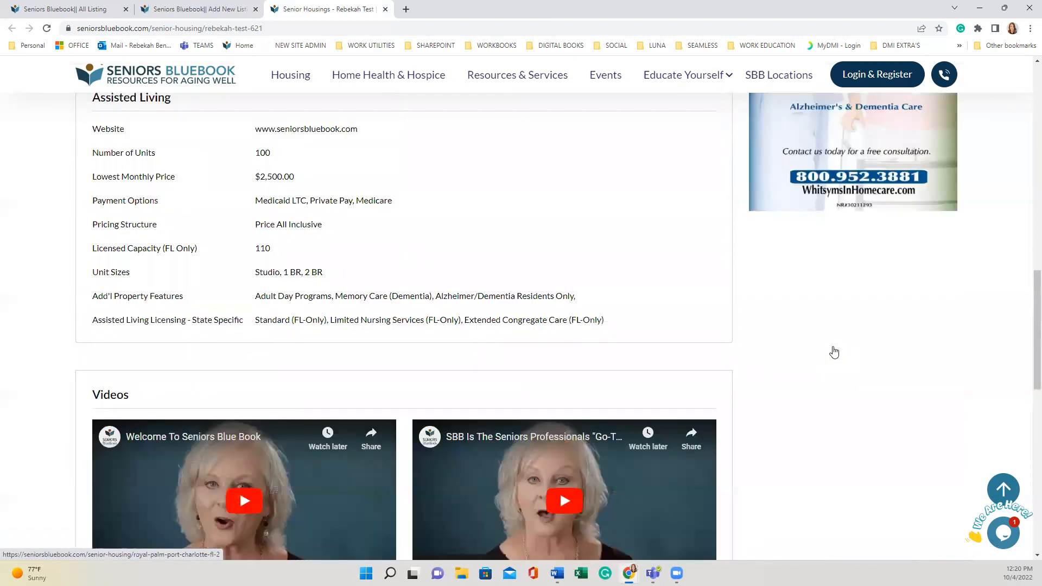
pyautogui.scroll(10, 834, 351)
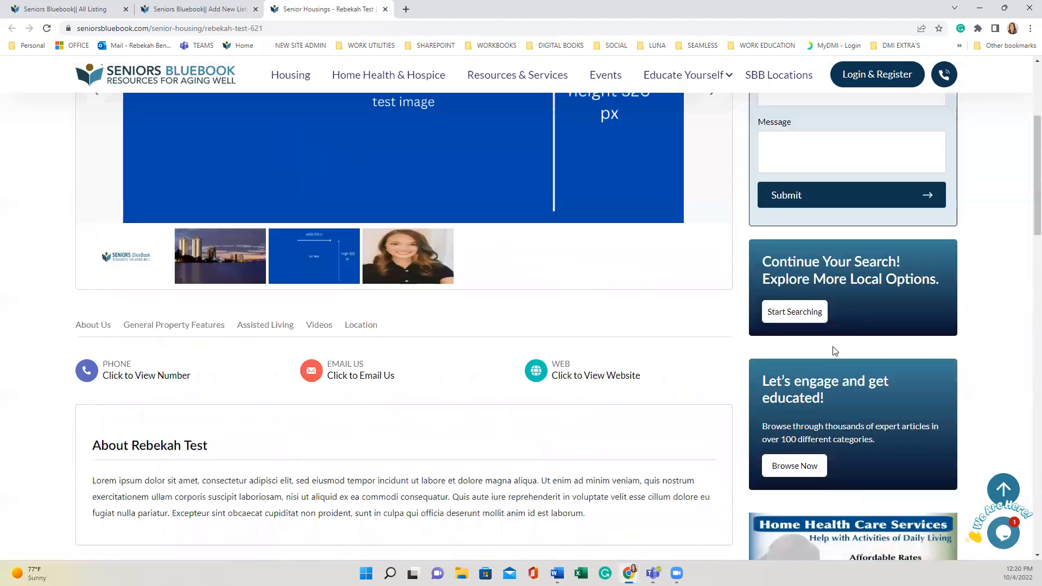
pyautogui.scroll(1, 842, 334)
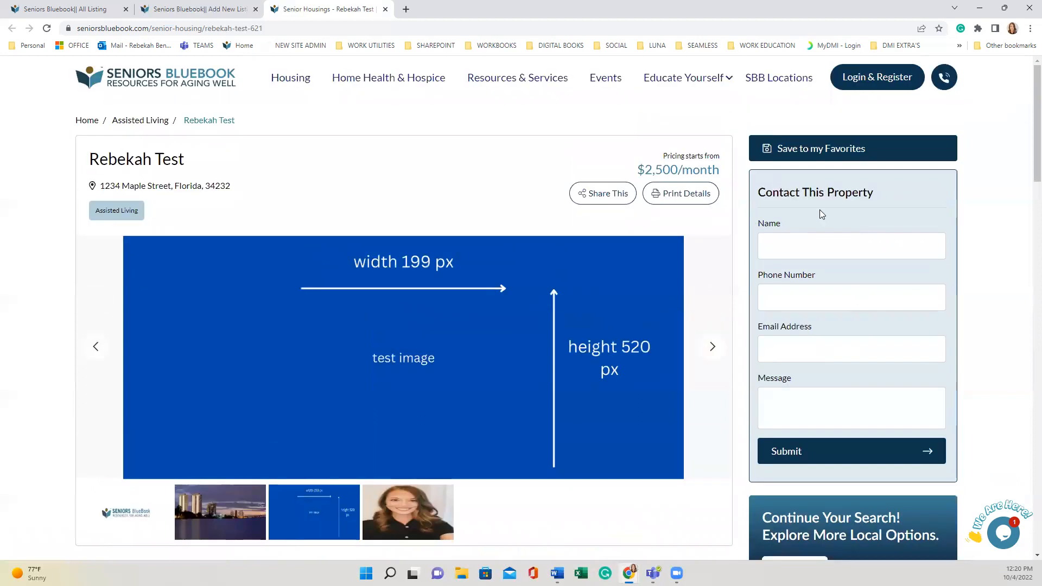
pyautogui.click(808, 239)
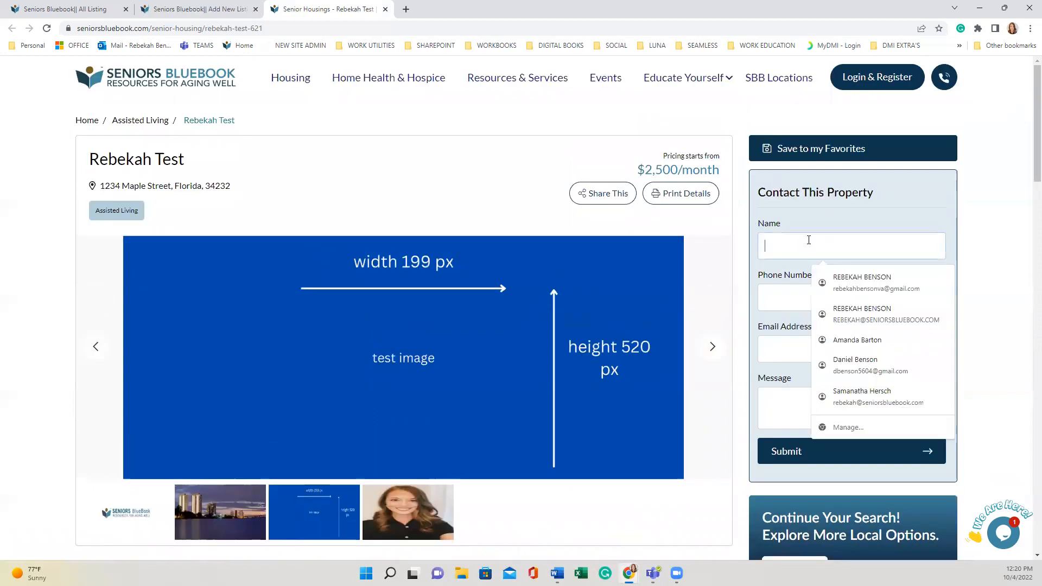
pyautogui.click(926, 191)
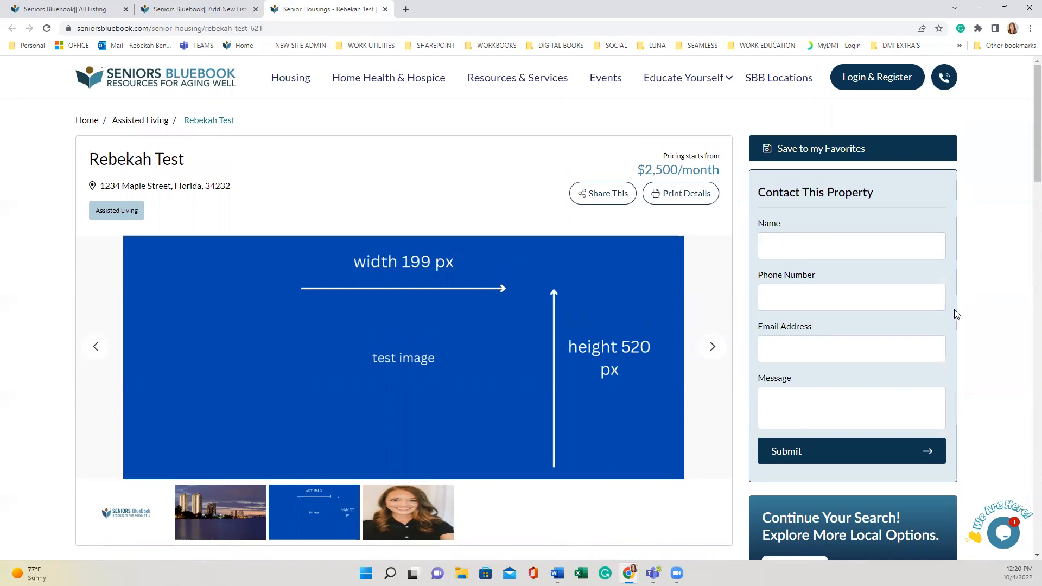
pyautogui.scroll(-5, 955, 314)
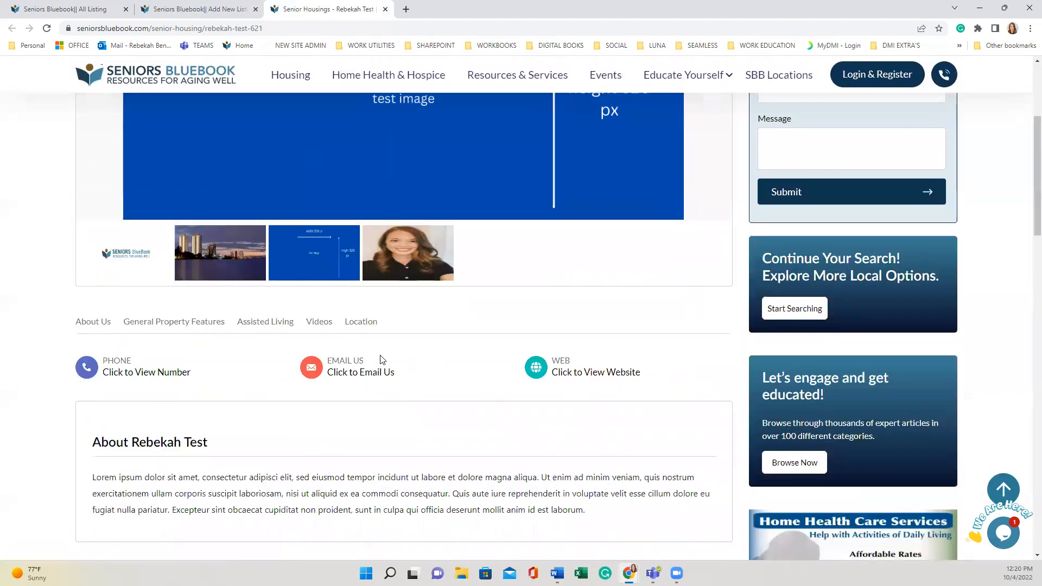
pyautogui.scroll(5, 463, 377)
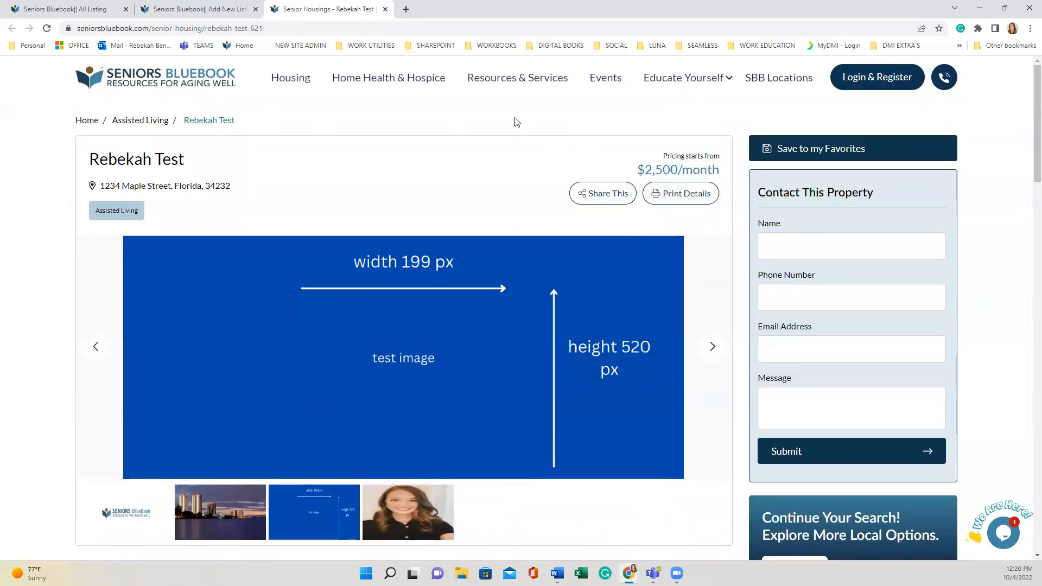